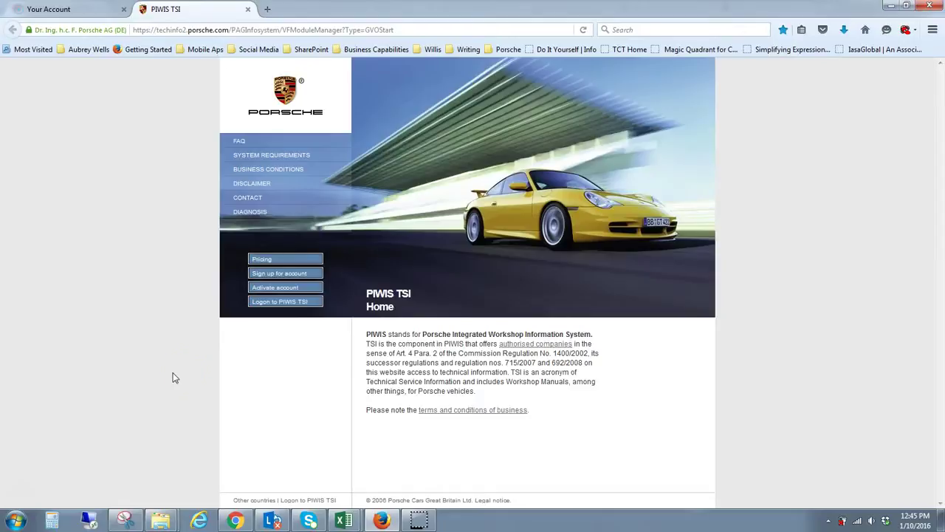
Log on to PIWIS TSI from its home page
click(281, 379)
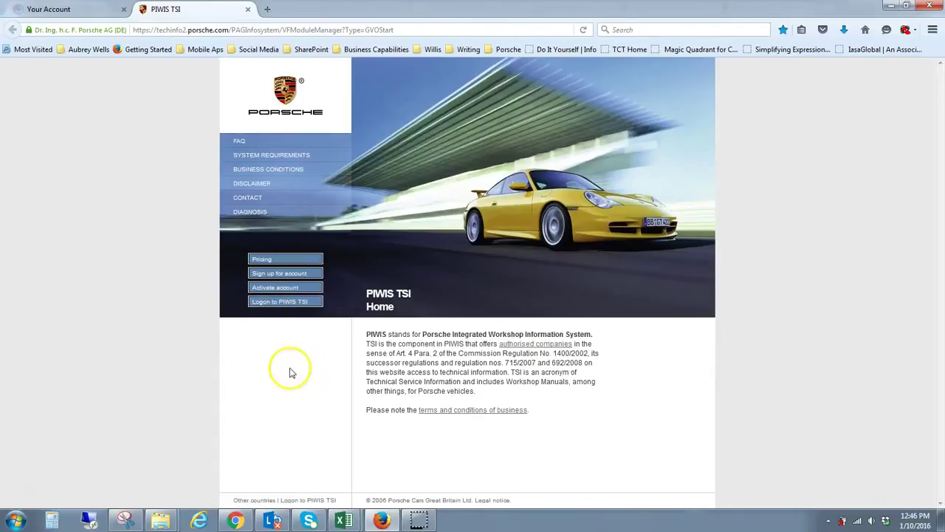
click(279, 303)
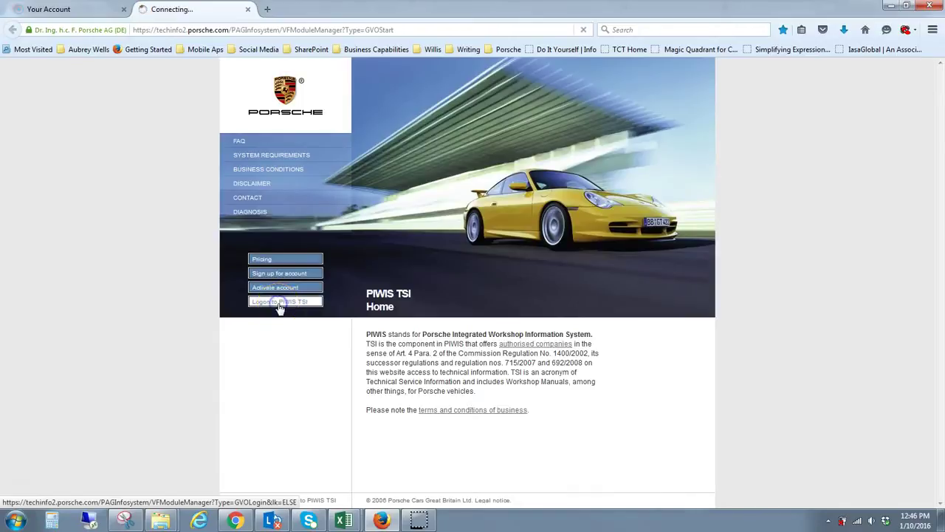
click(577, 279)
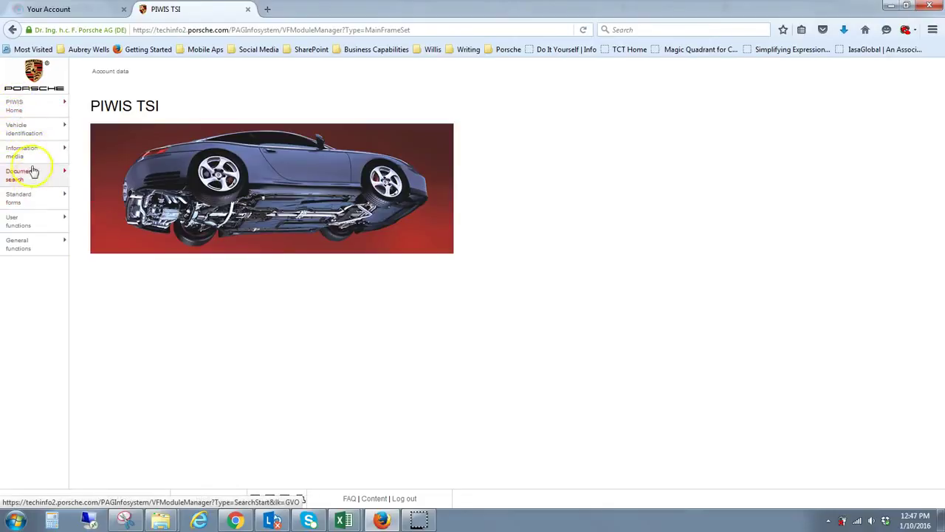
Open vehicle identification and choose to identify the car via vehicle data
click(32, 127)
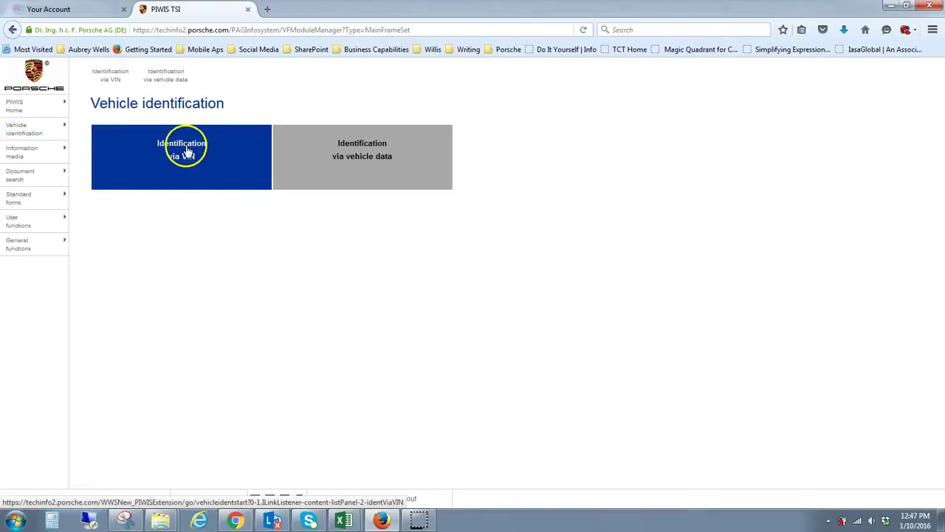
click(208, 179)
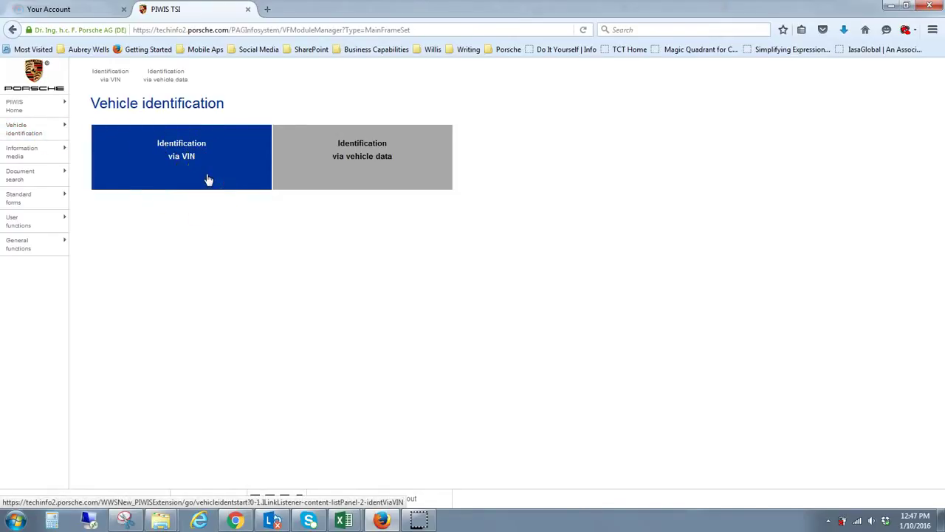
click(386, 184)
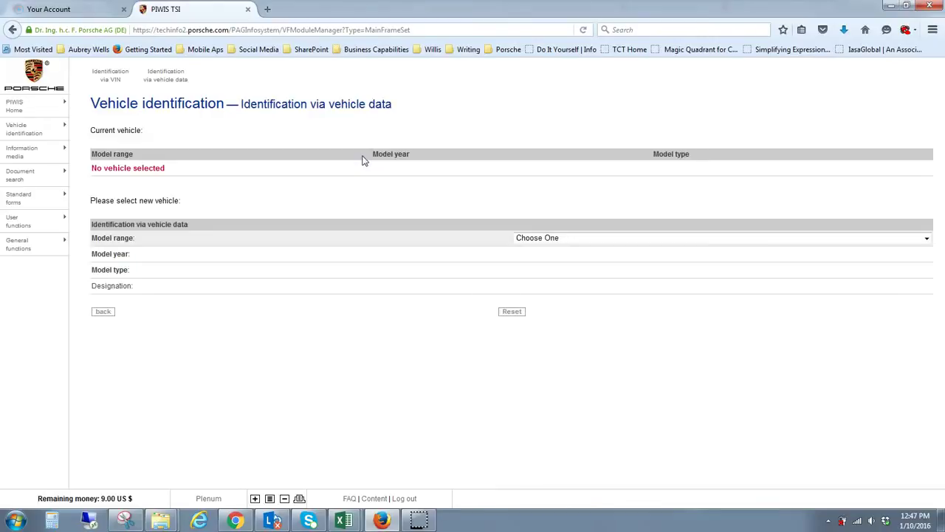
click(362, 158)
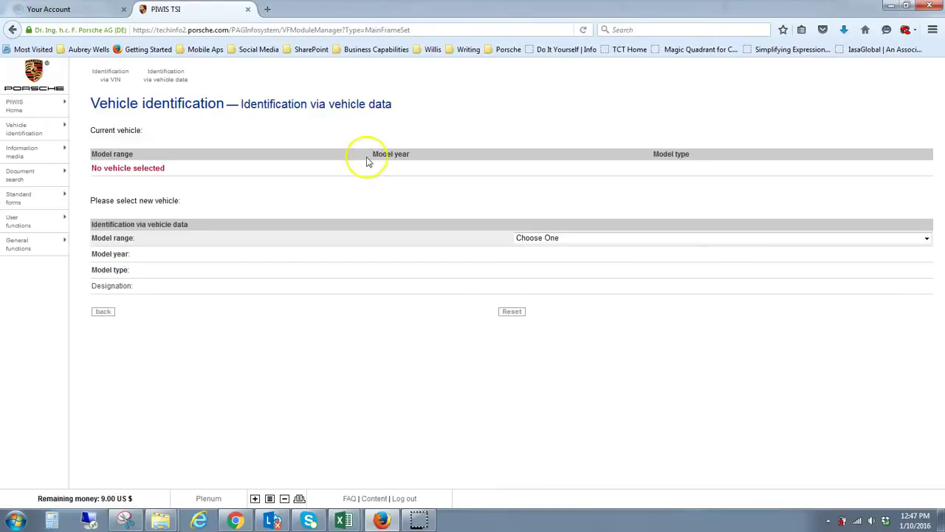
Set the model range to 991 - 911 Carrera (991) and the model year to 2014 - E
click(927, 240)
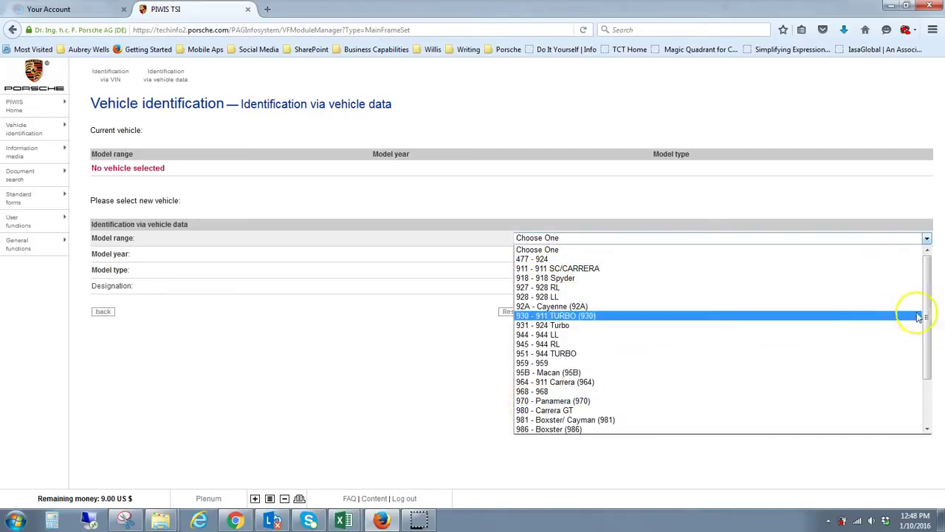
drag(926, 307, 928, 414)
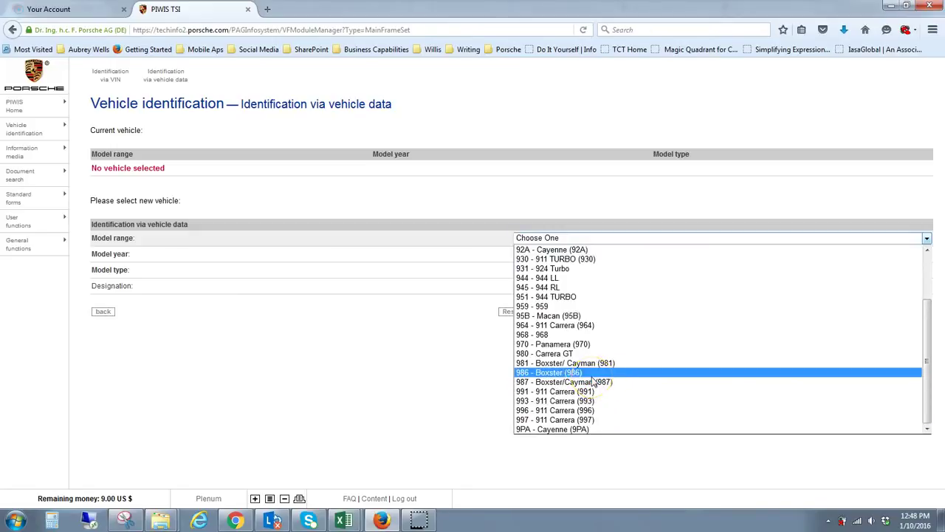
click(552, 392)
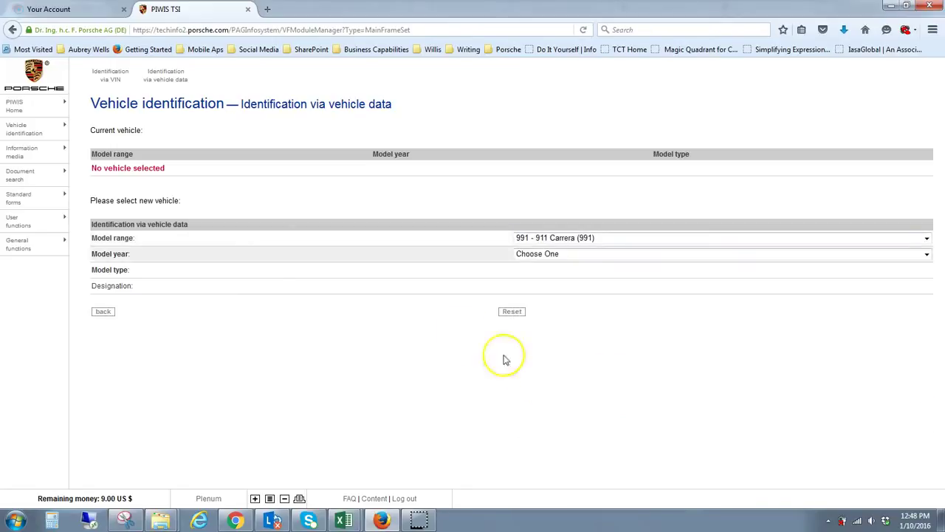
click(928, 255)
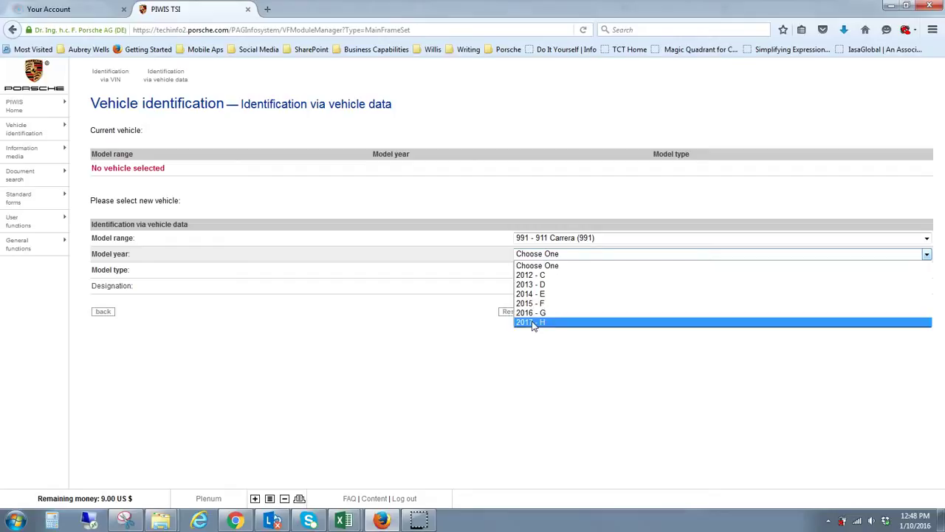
click(531, 288)
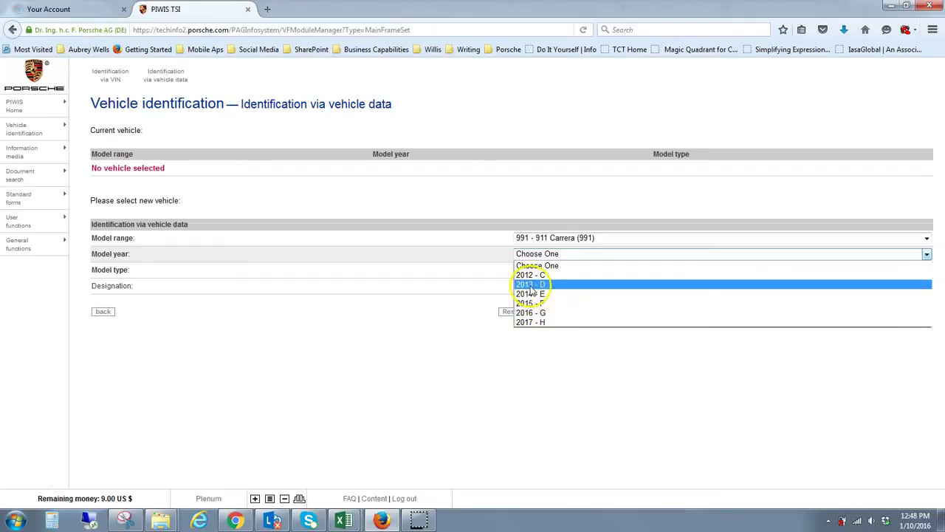
click(531, 294)
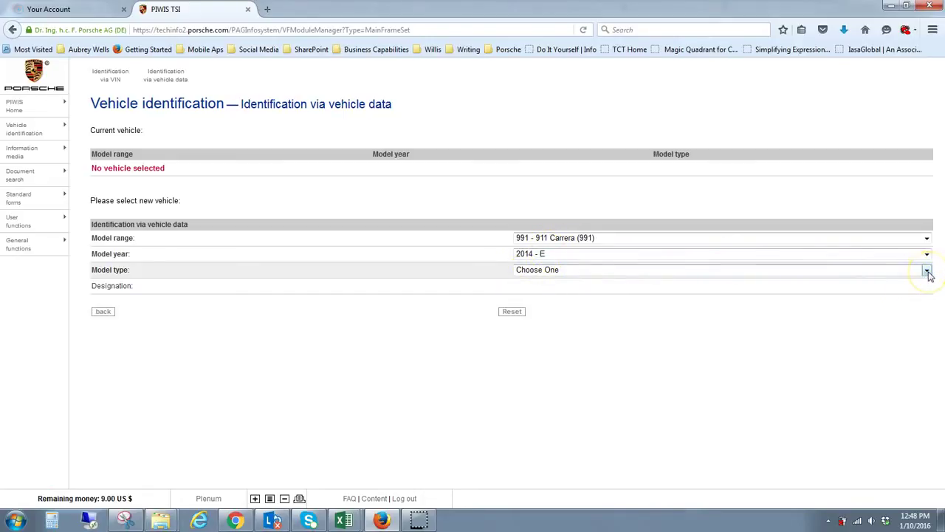
Set the model type to 991420 - 911 CARRERA 4S and submit the vehicle selection
click(929, 273)
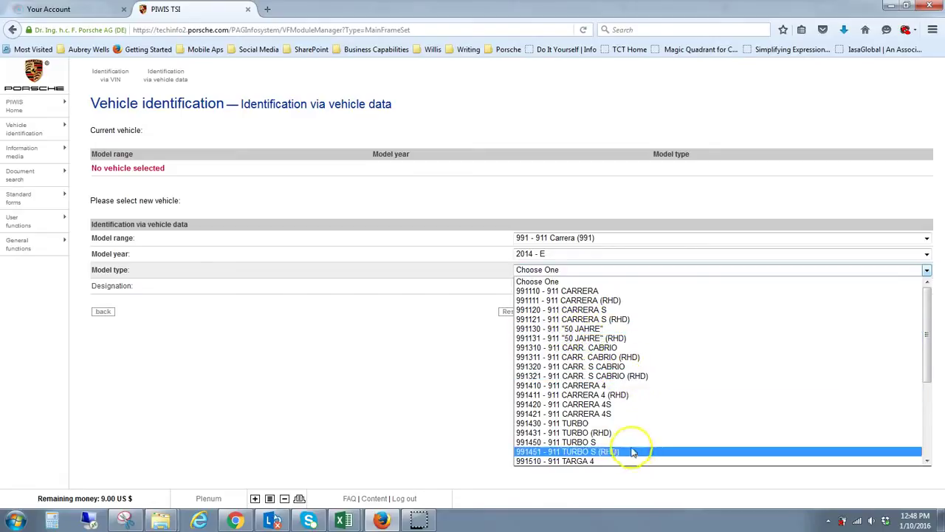
scroll(624, 436, down, 2)
scroll(603, 442, down, 2)
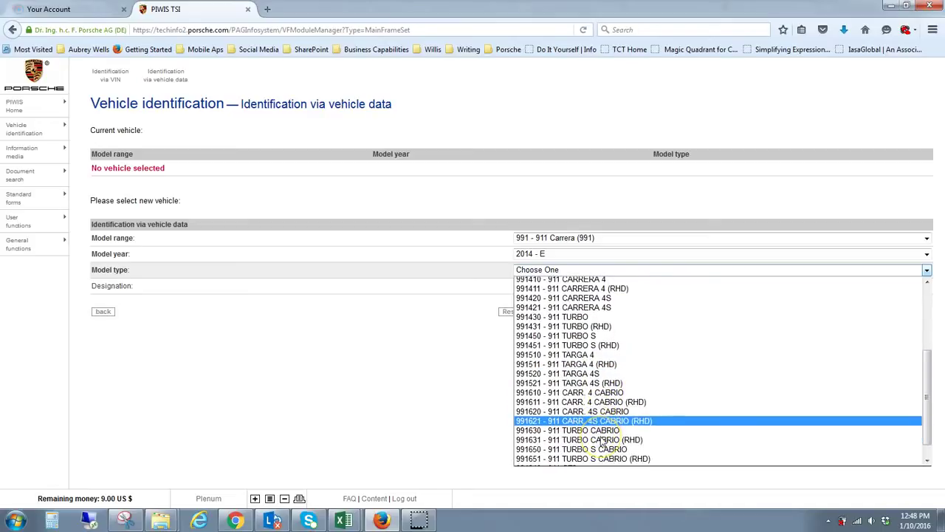
scroll(603, 442, down, 1)
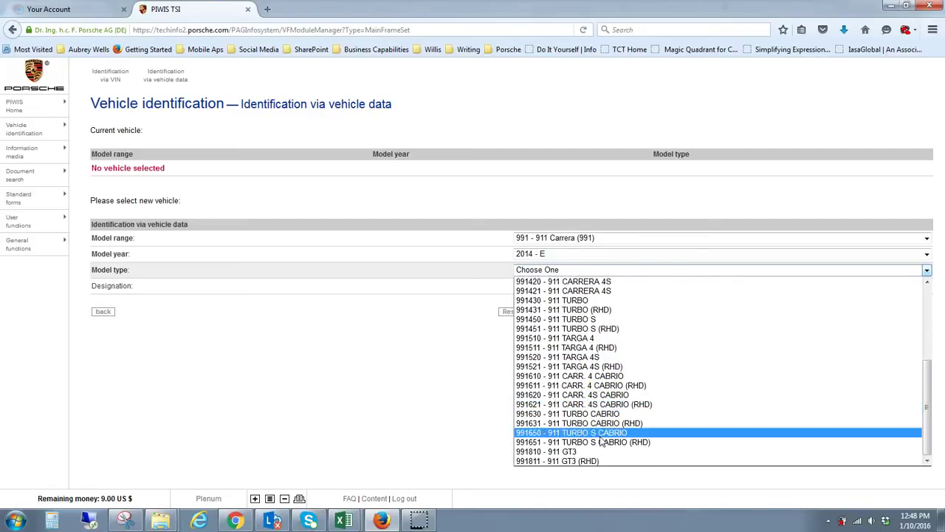
click(606, 426)
scroll(599, 414, up, 4)
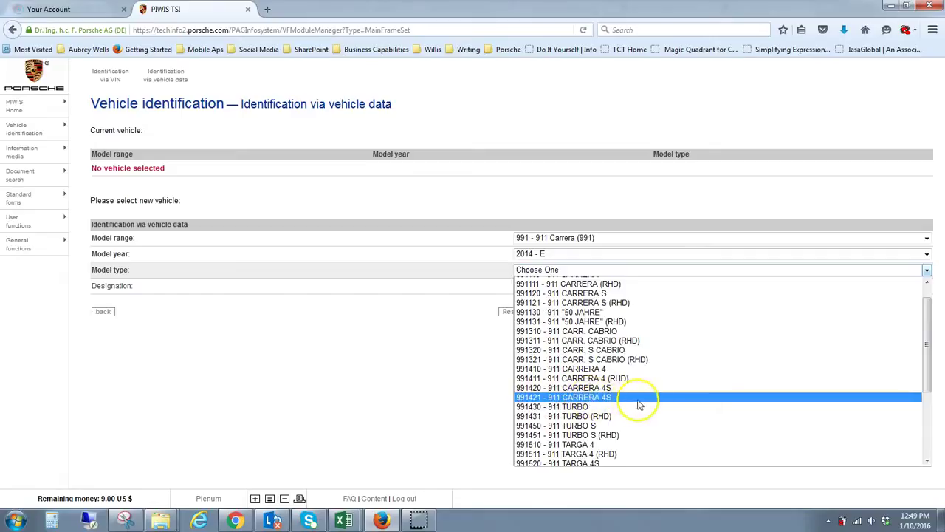
click(579, 387)
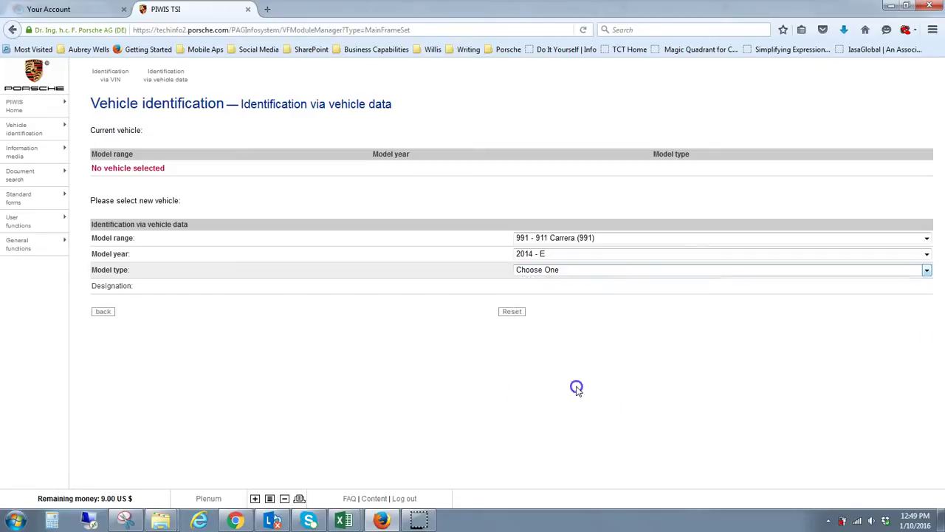
click(922, 312)
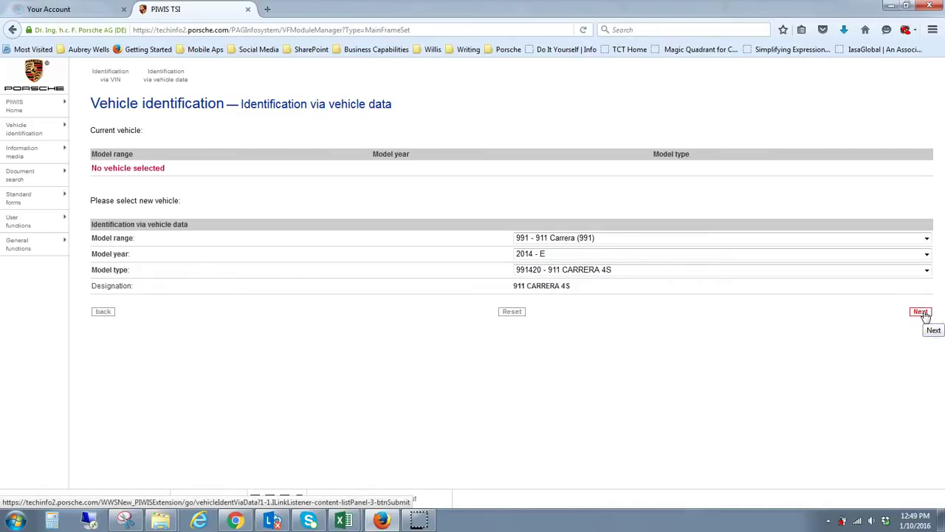
click(922, 312)
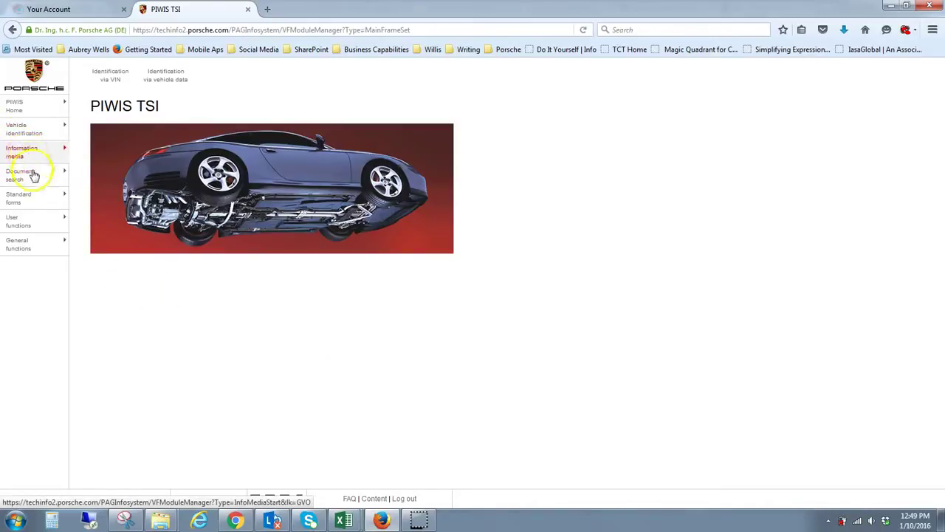
Start a graphical document search restricted to the WM Workshop Manual info type
click(31, 176)
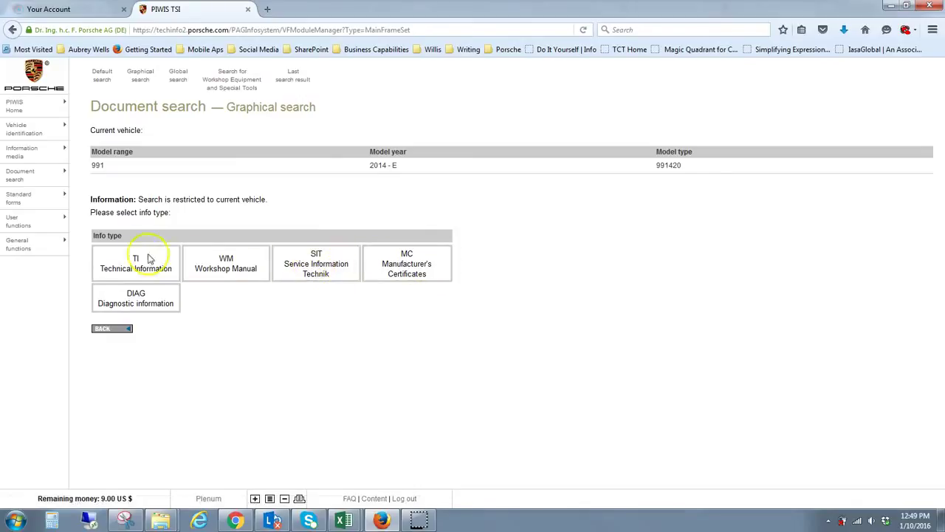
click(224, 271)
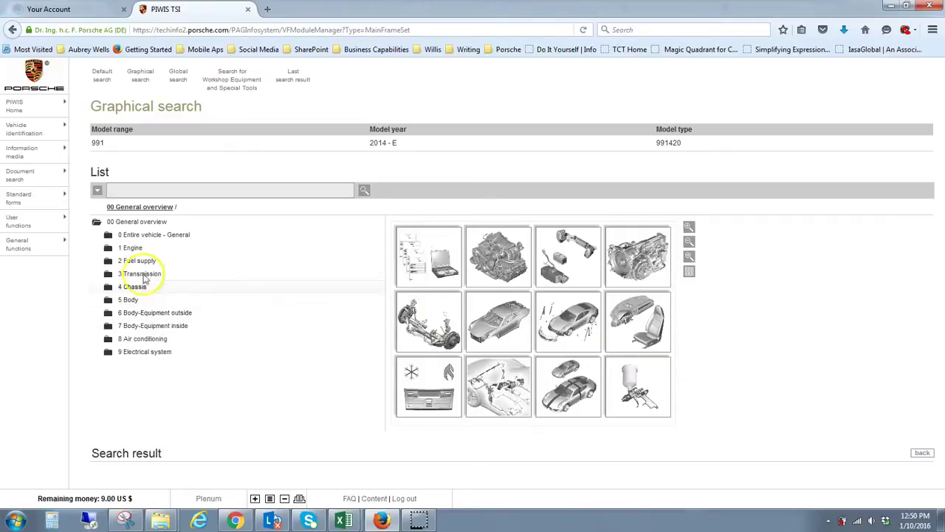
Browse through 4 Chassis and 40 Front wheel suspension, drive shafts to open 40B Wheel suspension, springs, powertrain, front
click(127, 288)
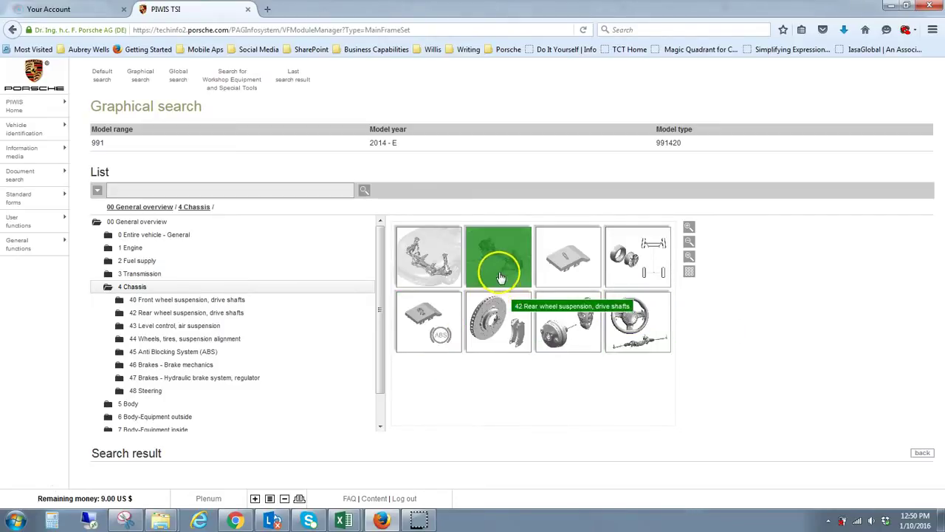
click(421, 262)
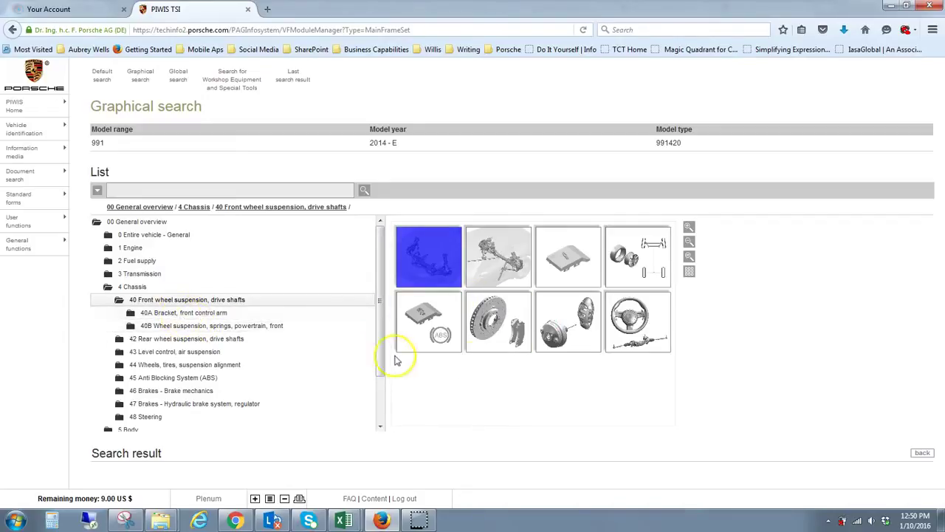
click(198, 329)
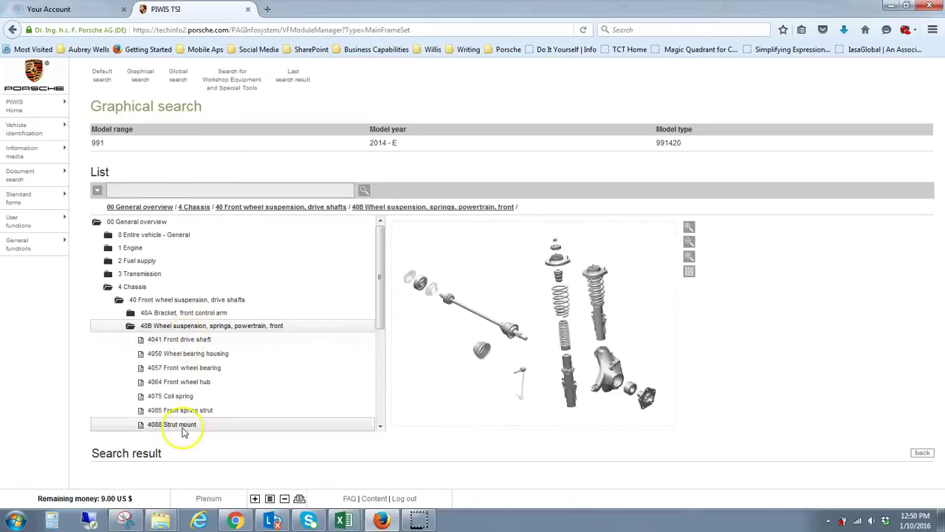
Select 4085 Front spring strut in the 40B group and bring up its workshop manual documents
drag(380, 313, 379, 362)
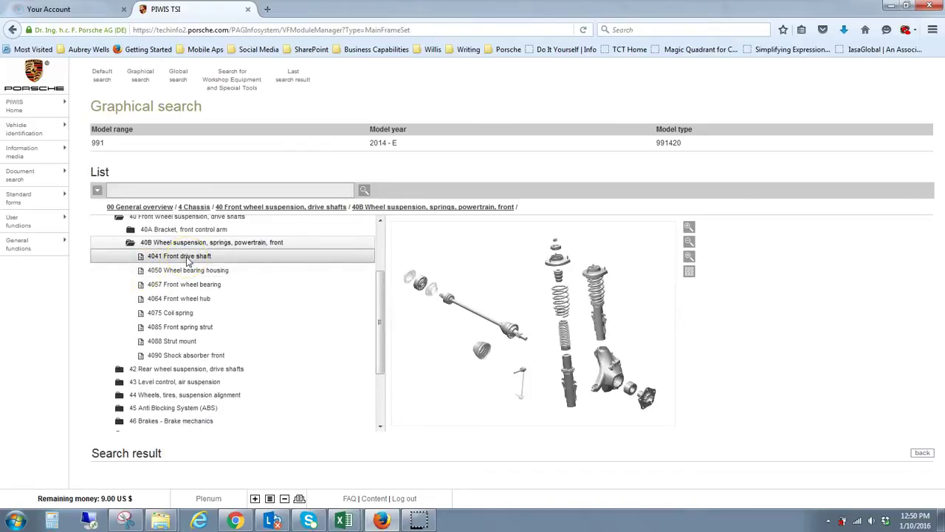
click(189, 312)
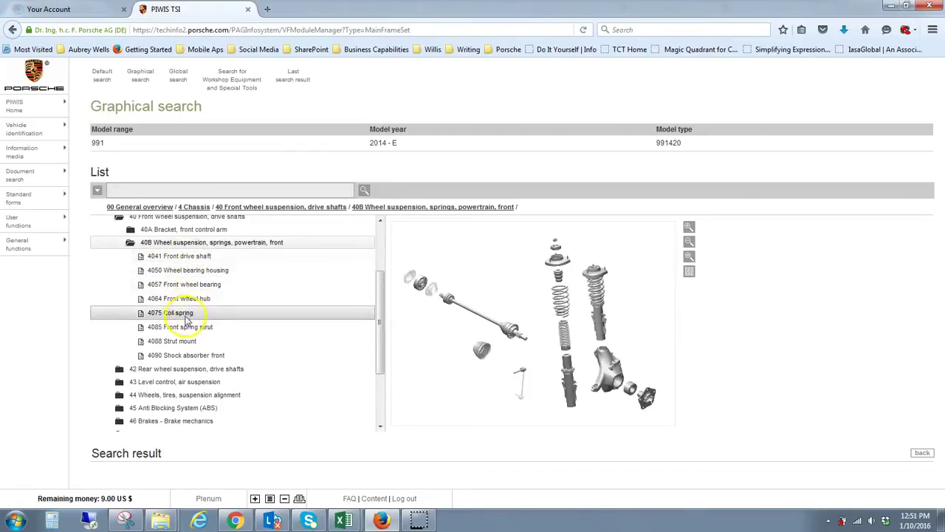
click(185, 326)
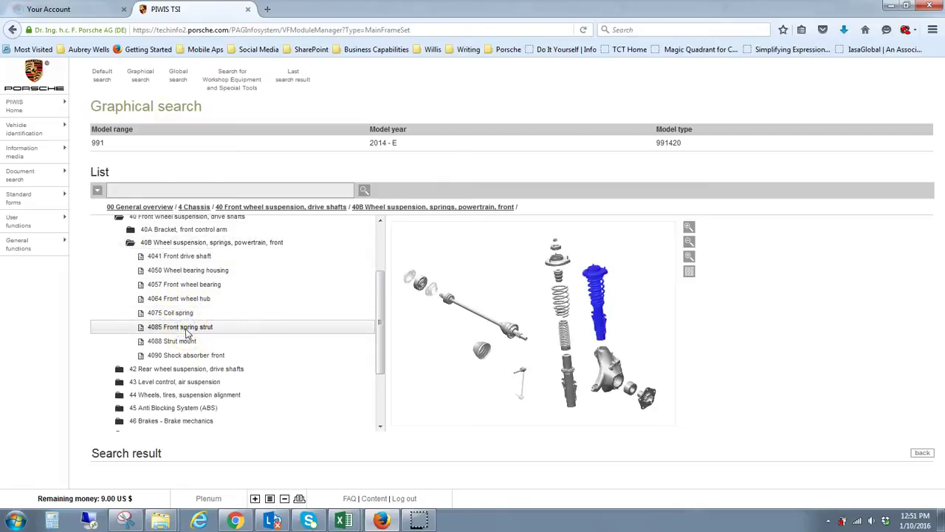
drag(379, 334, 384, 425)
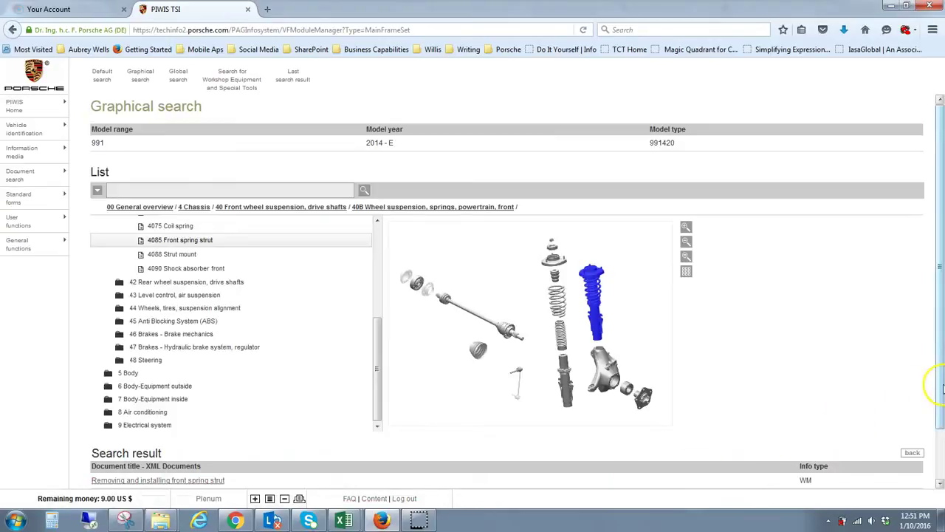
scroll(942, 402, down, 2)
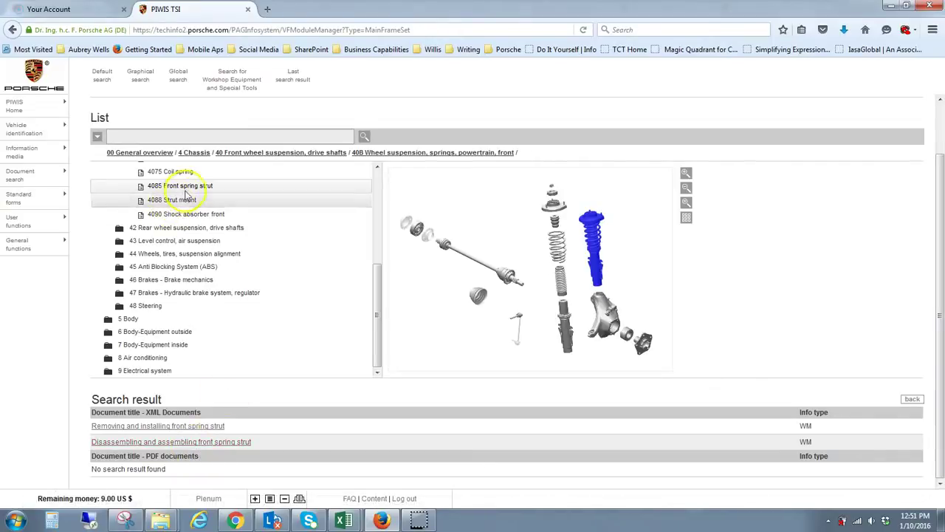
Examine the document titles found for the front spring strut and identify the parts in the exploded suspension drawing
click(177, 434)
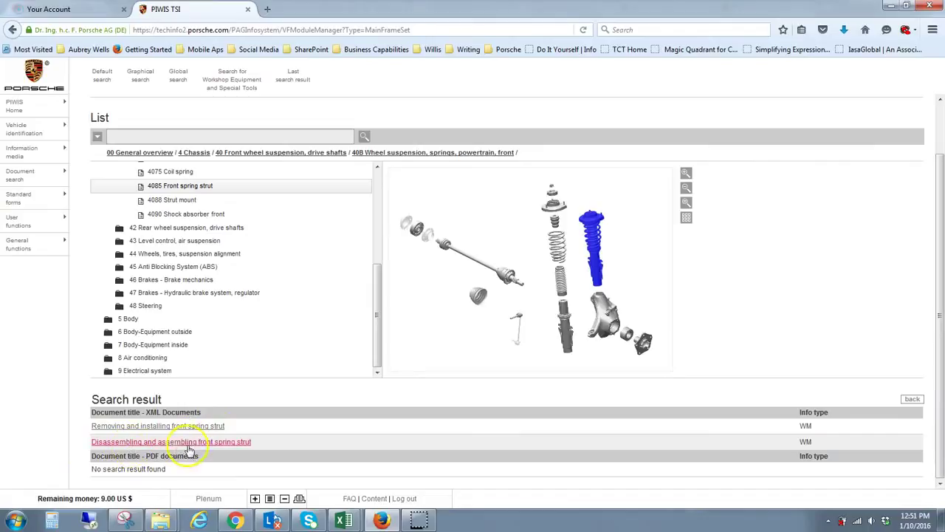
click(240, 444)
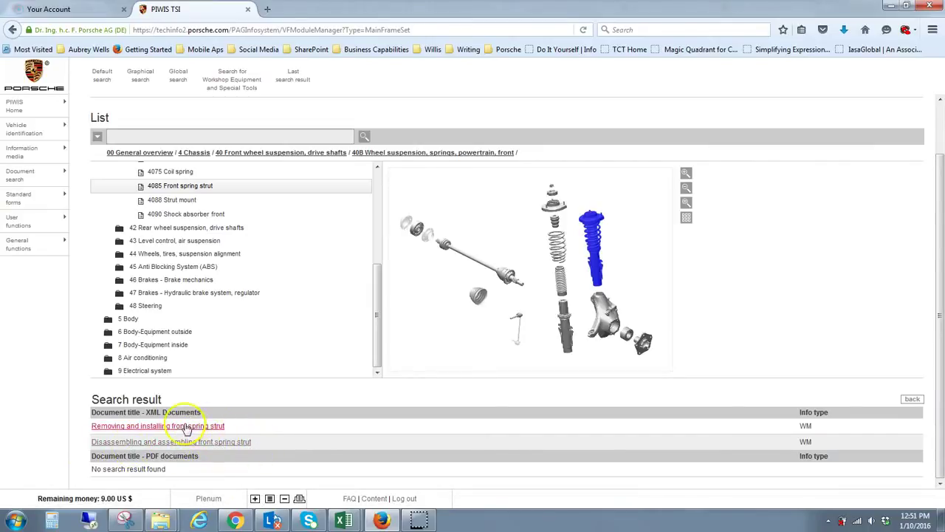
click(223, 427)
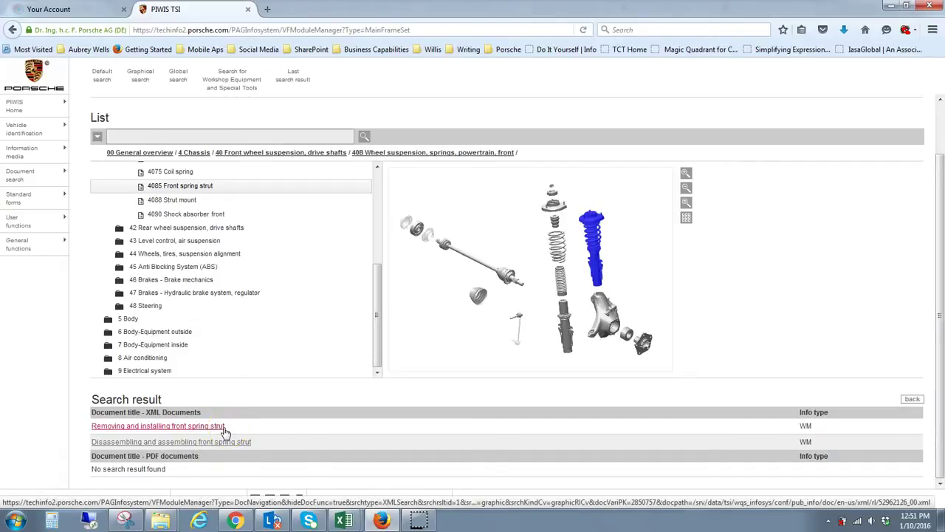
click(141, 430)
click(127, 427)
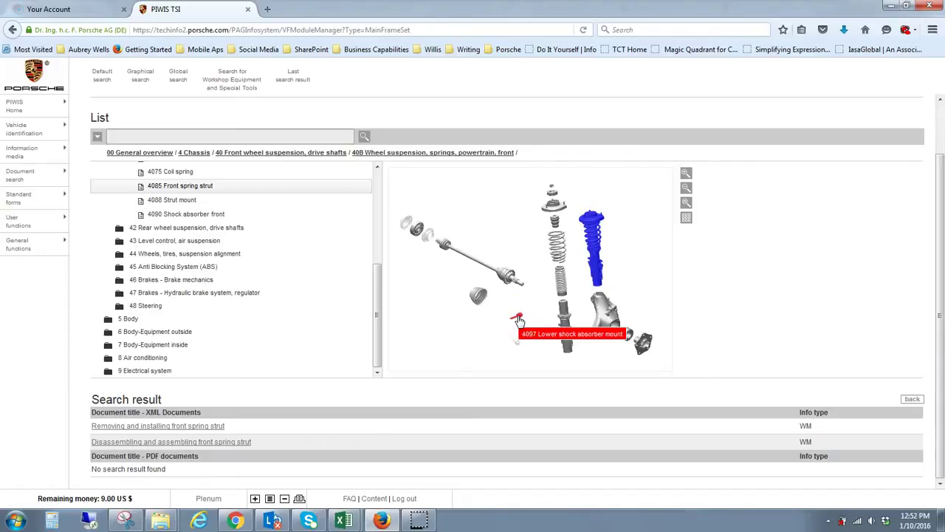
click(508, 277)
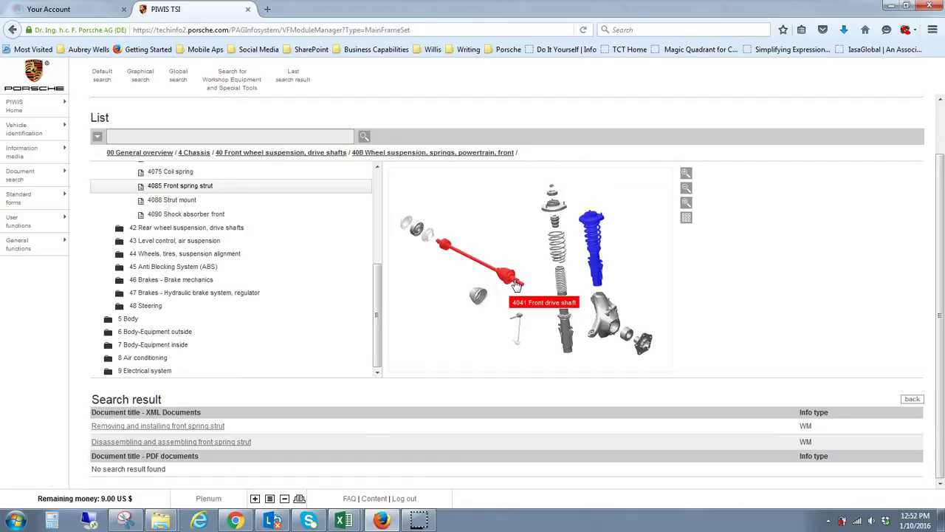
Browse the component list to 66 Exterior equipment within 6 Body-Equipment outside and view its subgroups
click(467, 260)
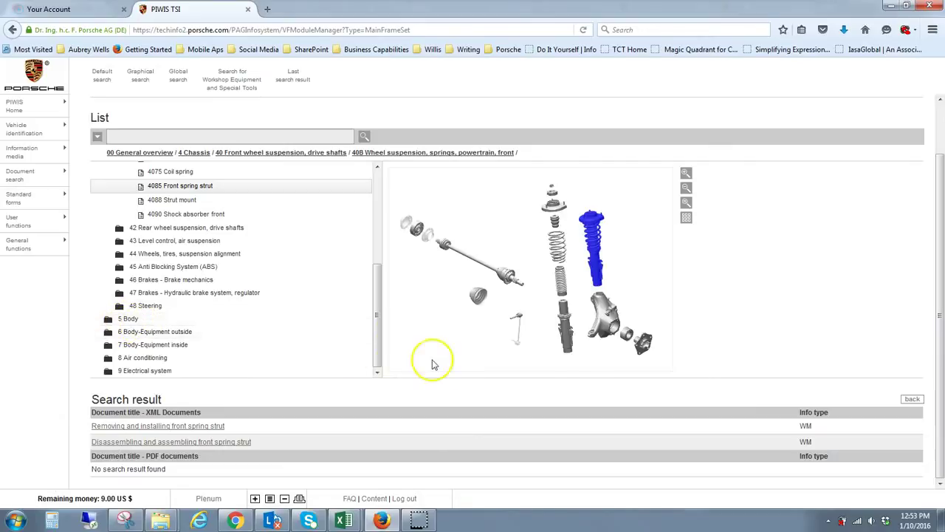
click(131, 332)
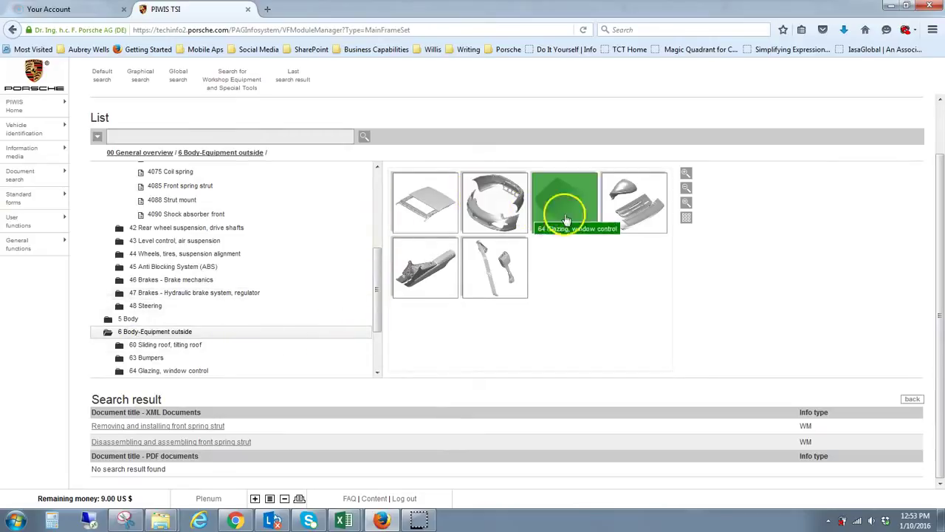
click(639, 217)
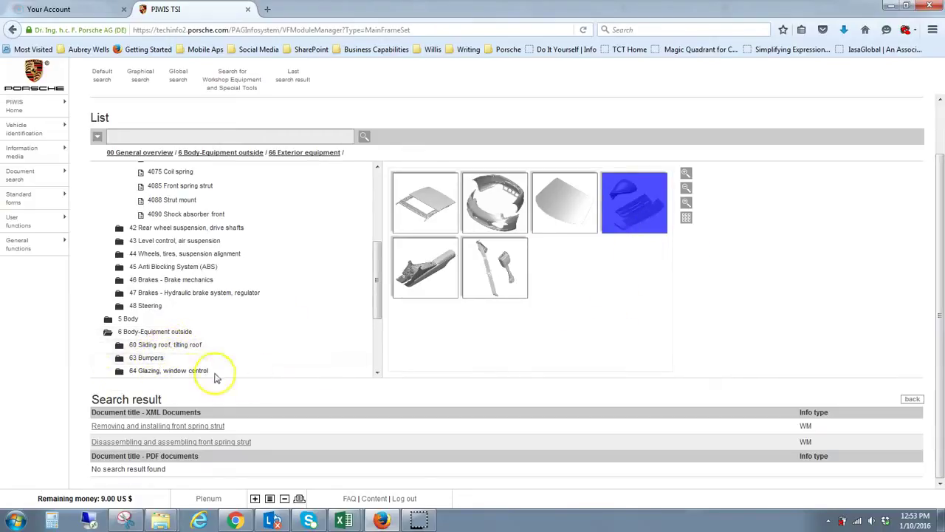
click(378, 372)
click(377, 373)
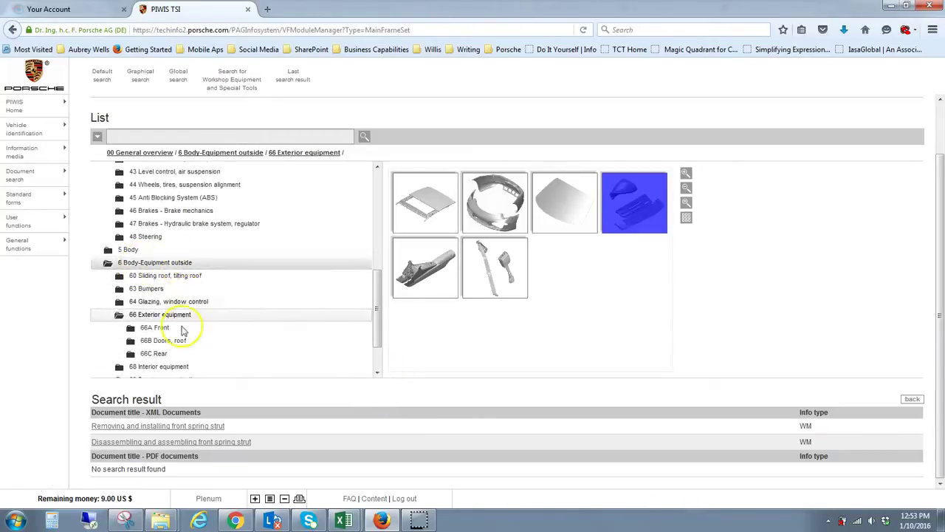
drag(379, 330, 377, 344)
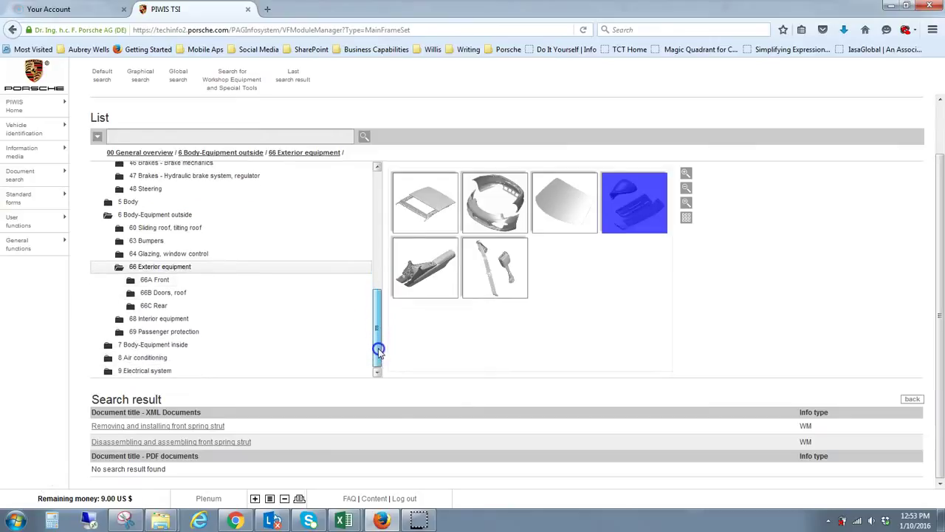
Open 70C Dashboard, side panels through 7 Body-Equipment inside and 70 Linings, insulation, and look over its parts list
click(144, 345)
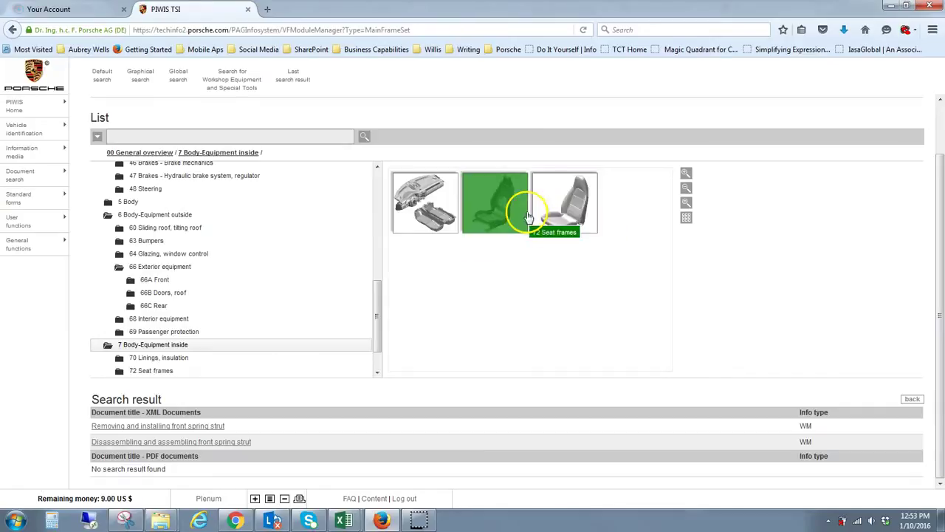
click(421, 201)
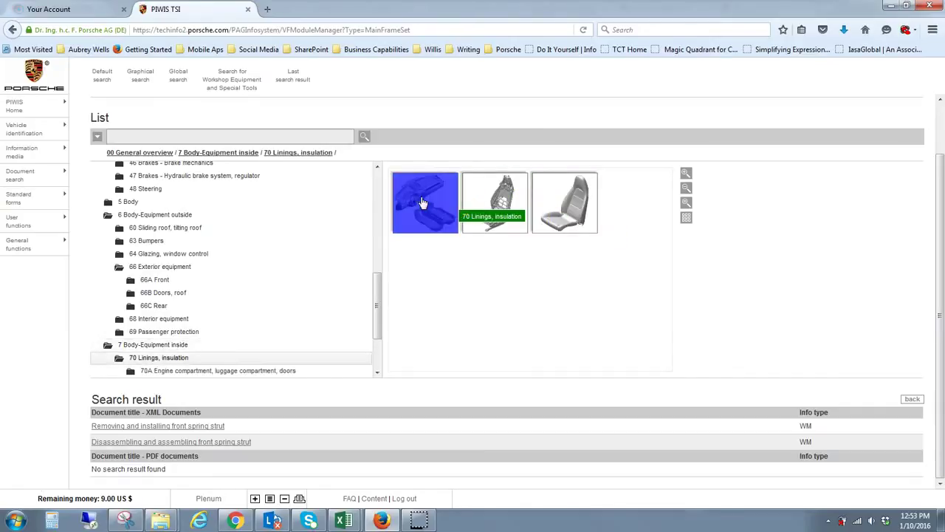
drag(376, 335, 376, 367)
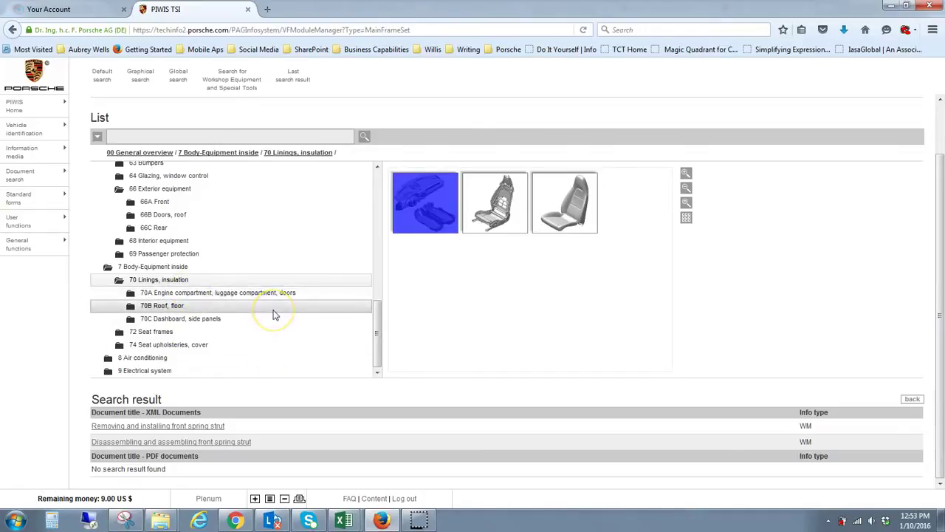
click(210, 319)
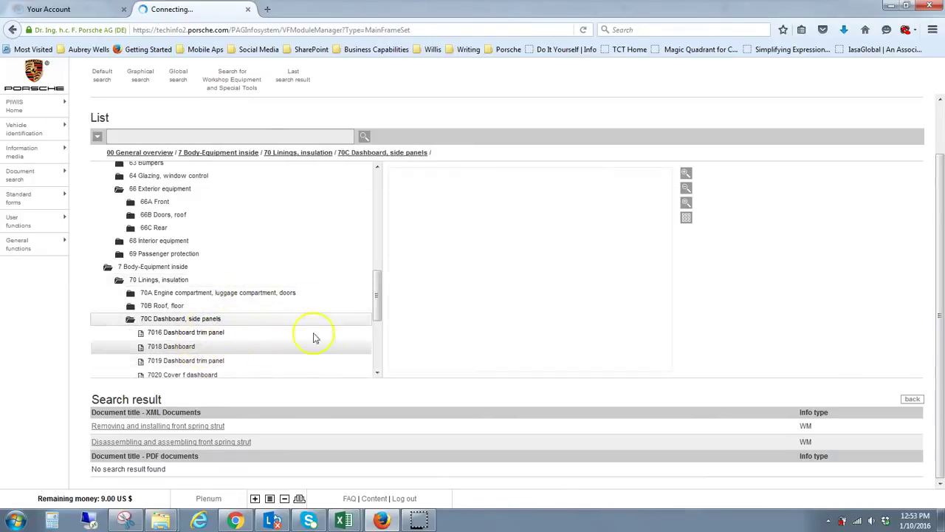
scroll(379, 333, down, 3)
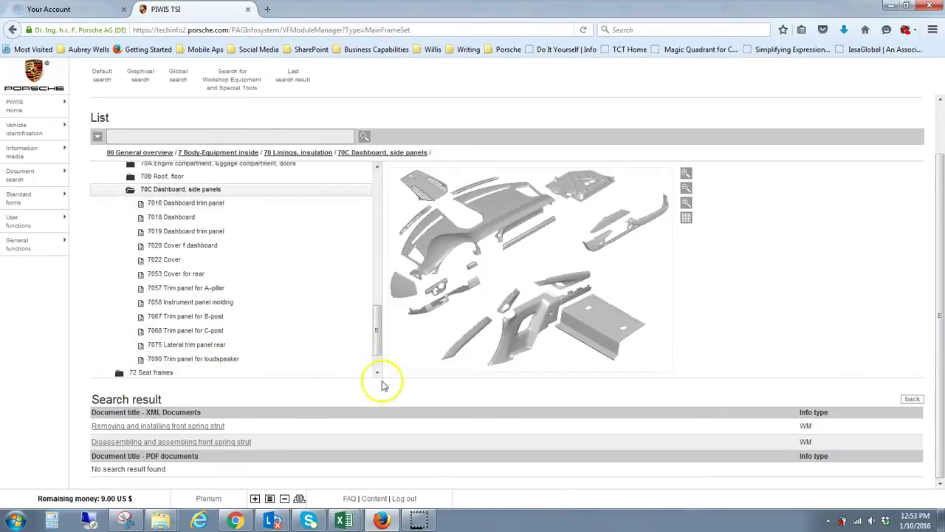
click(377, 167)
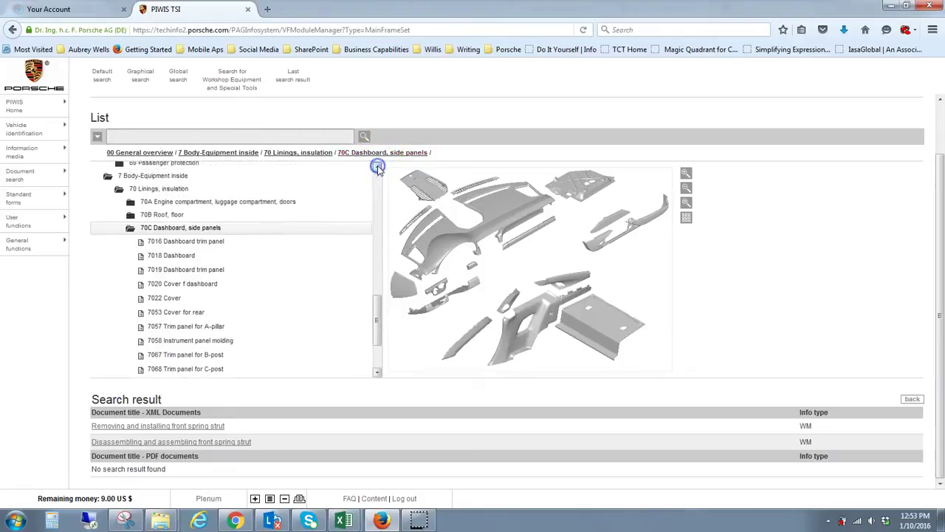
scroll(377, 342, down, 2)
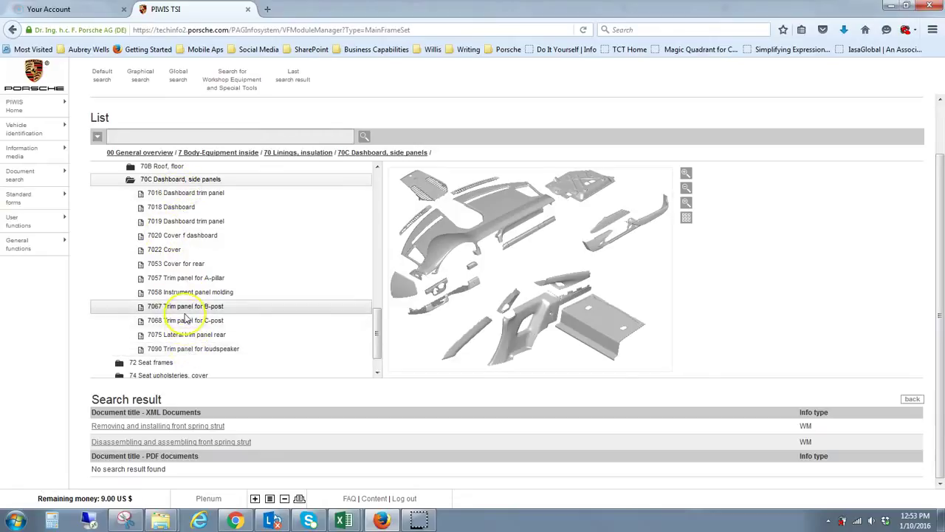
click(186, 306)
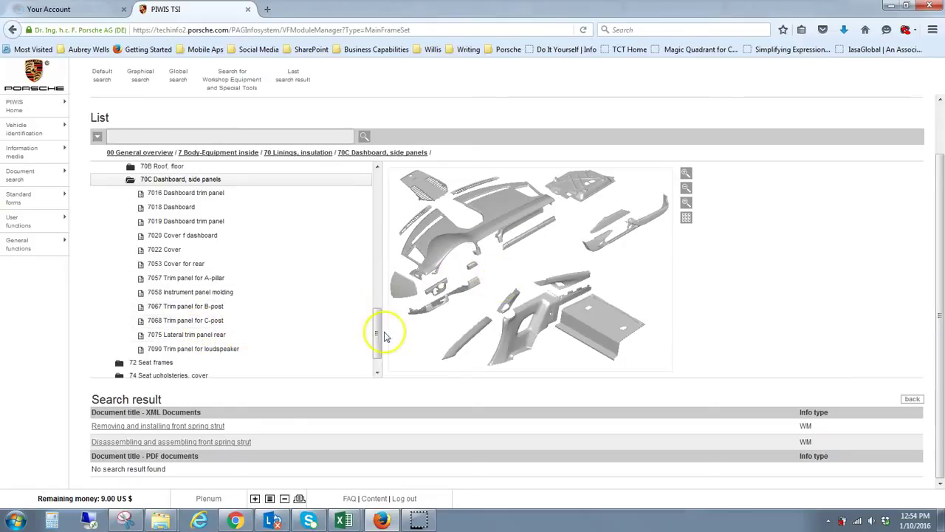
drag(375, 329, 380, 185)
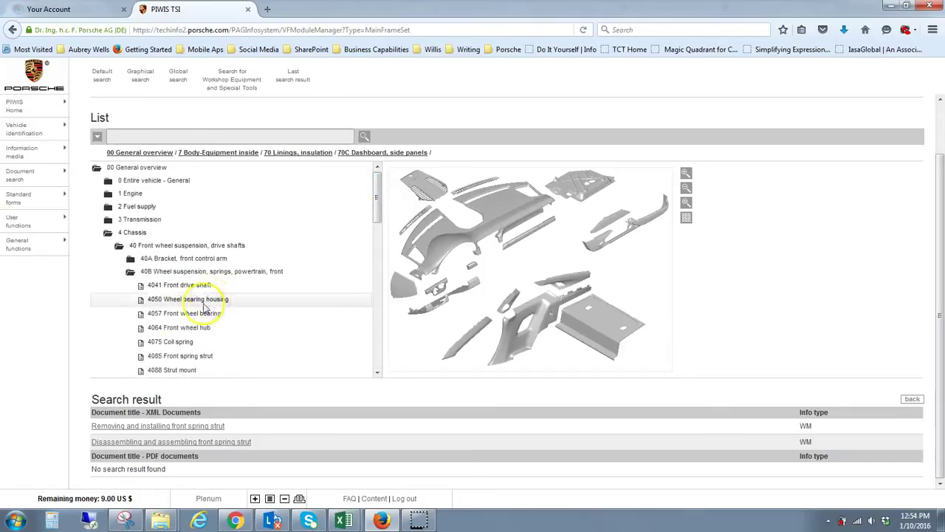
click(183, 318)
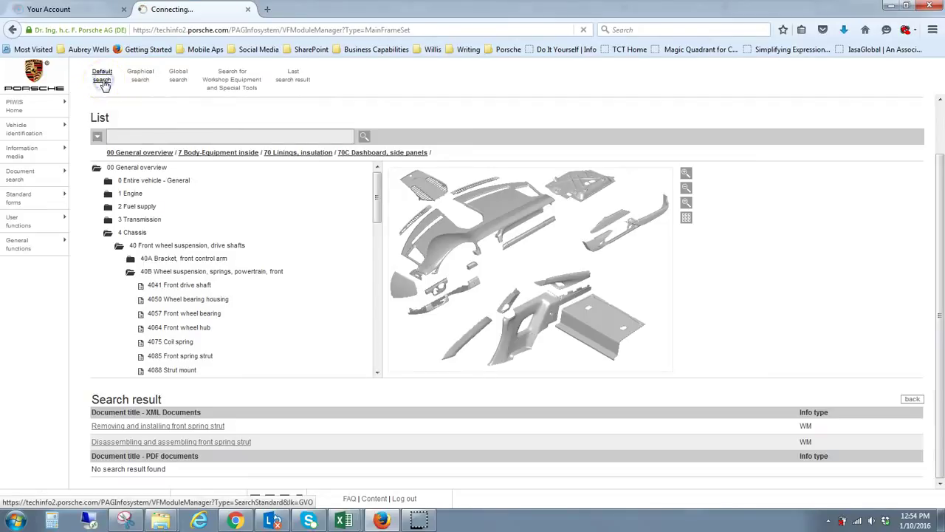
Run a default document search for the term "change over valve"
click(559, 236)
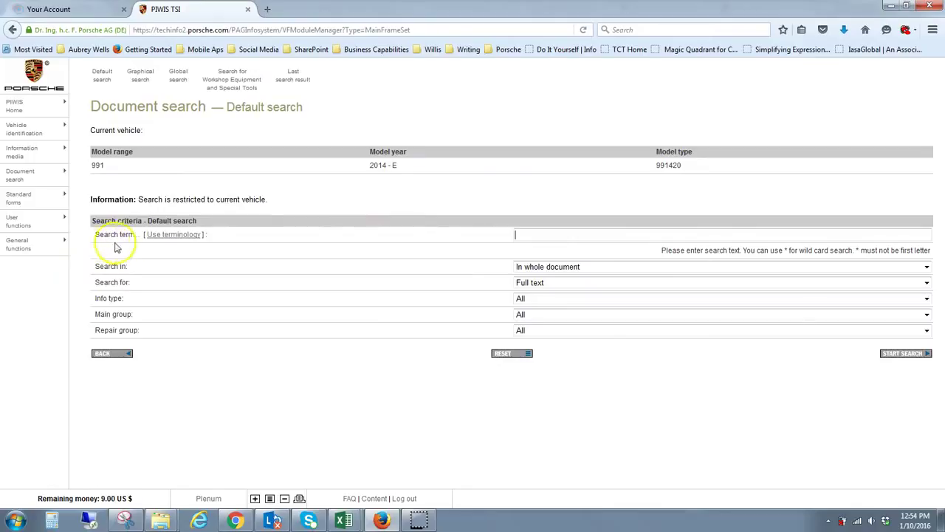
click(538, 235)
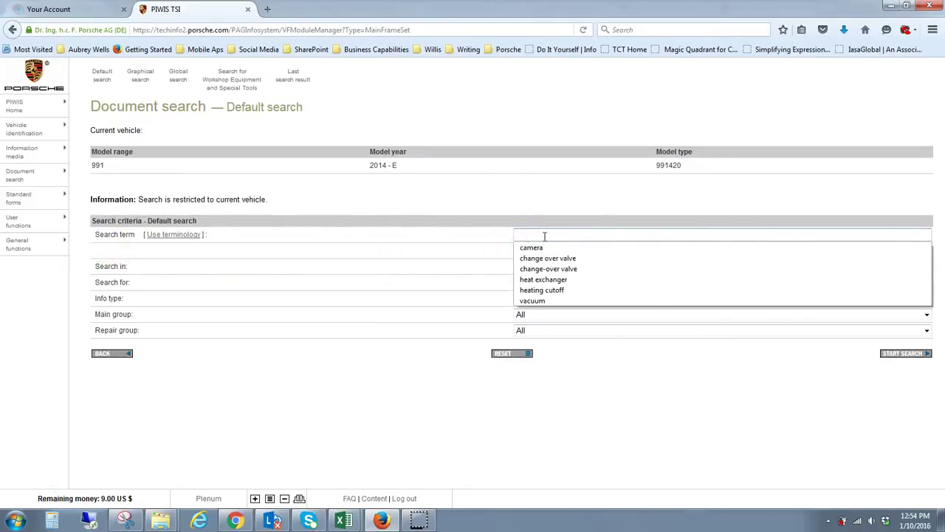
click(548, 259)
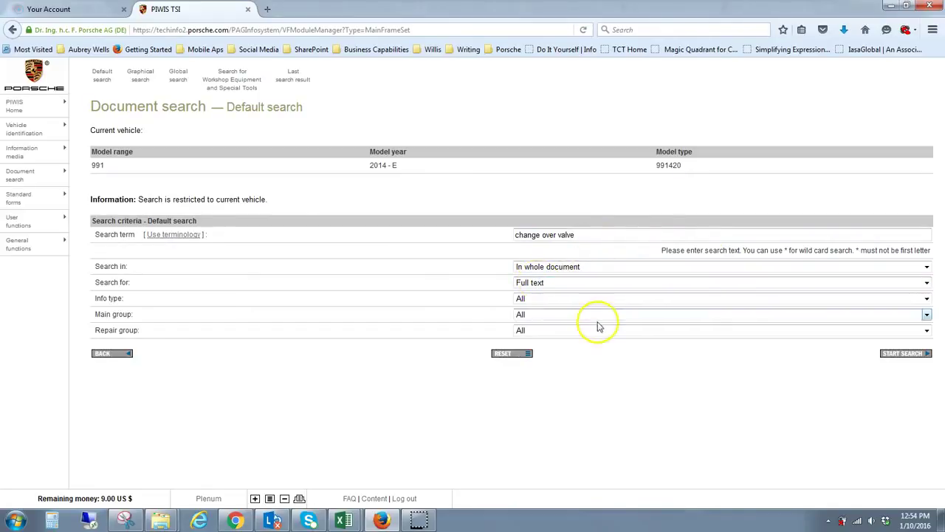
click(900, 359)
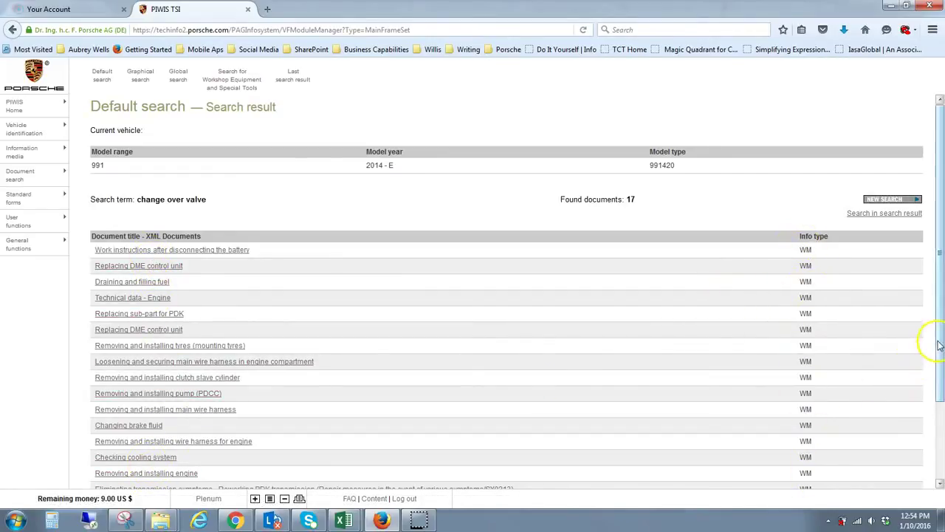
Look through the document titles found for change over valve, including the overview of vacuum system, line routing and change-over valves
drag(943, 338, 941, 393)
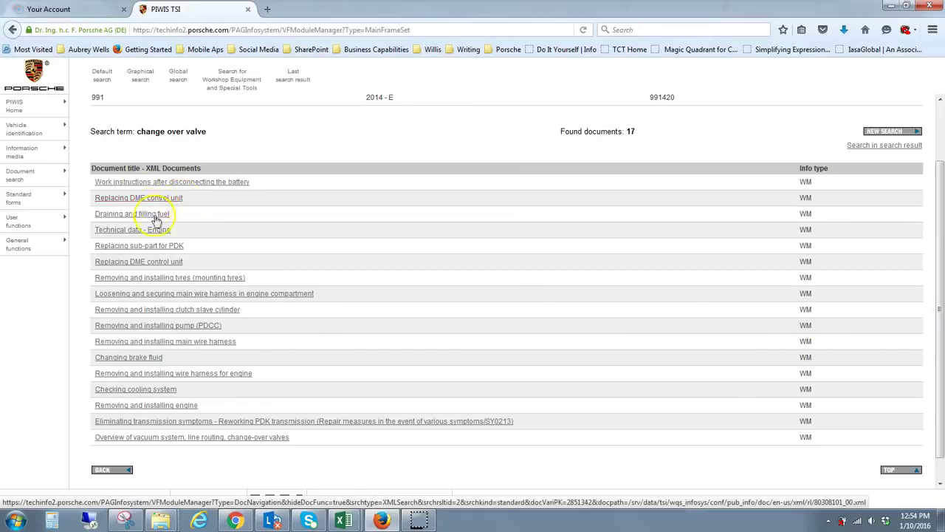
click(117, 248)
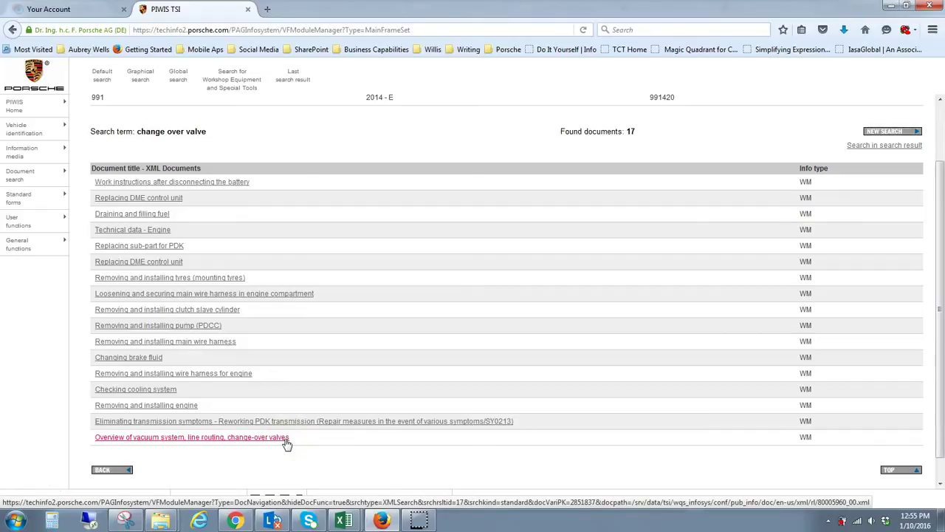
click(293, 441)
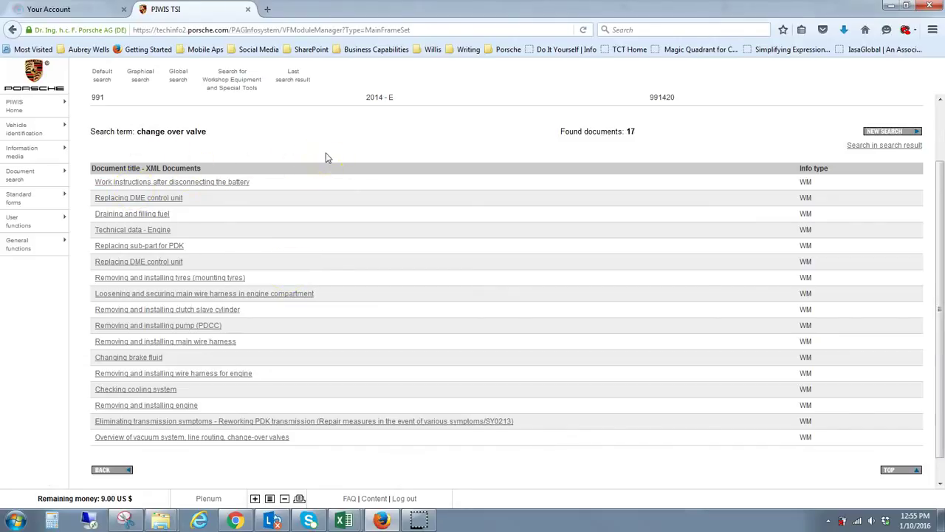
View the document status of the Condition Report/Long-life Guarantee standard form and close its window
click(20, 203)
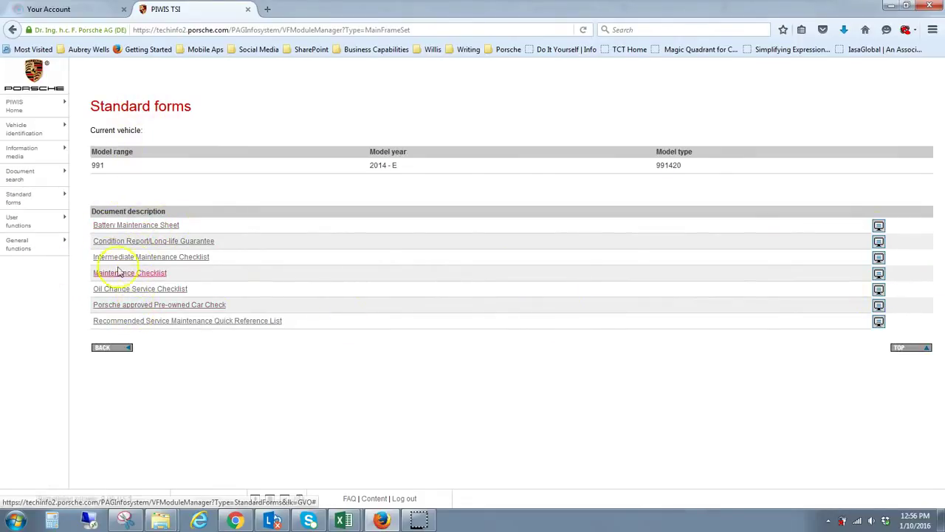
click(879, 244)
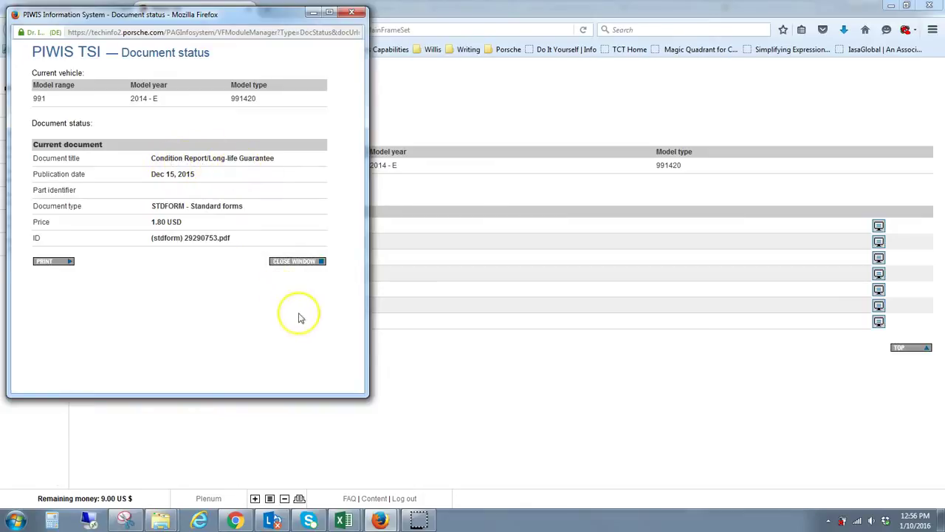
click(289, 263)
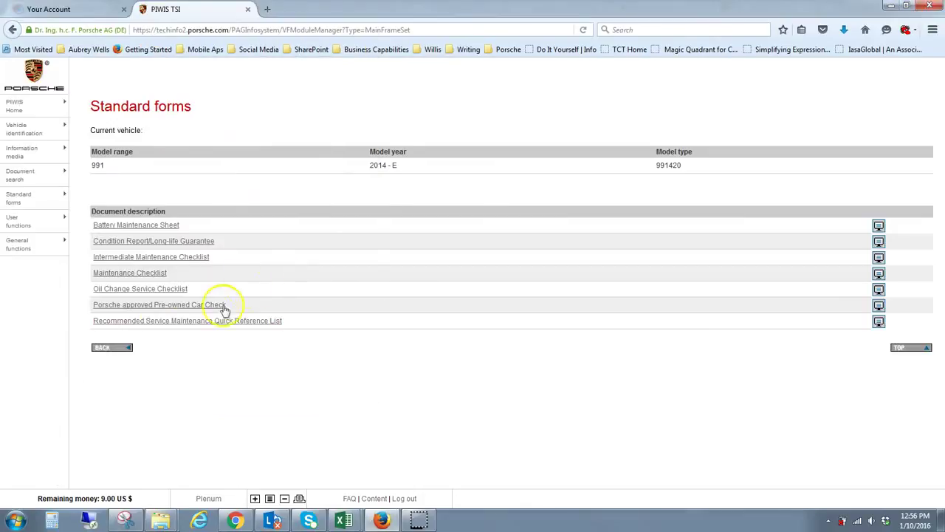
Open the PM Paint Manual among the other information media and look through its content list
click(22, 152)
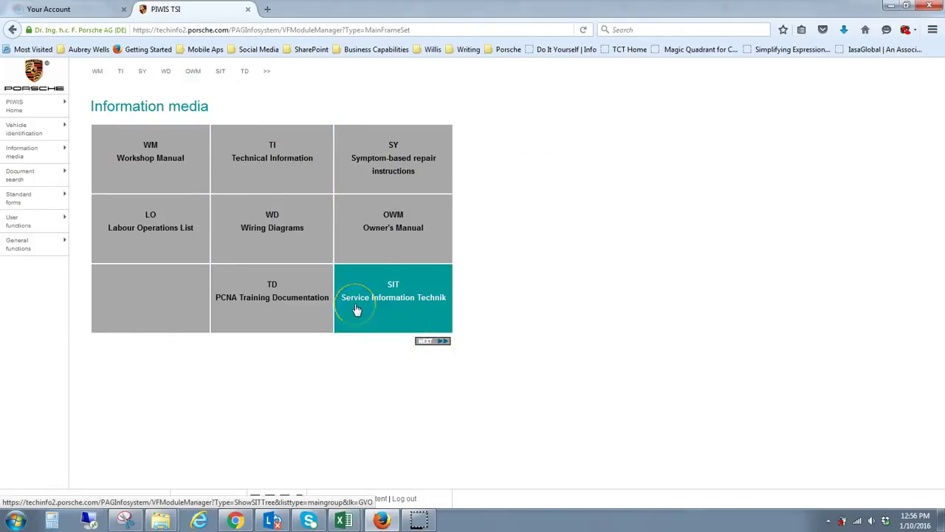
click(267, 74)
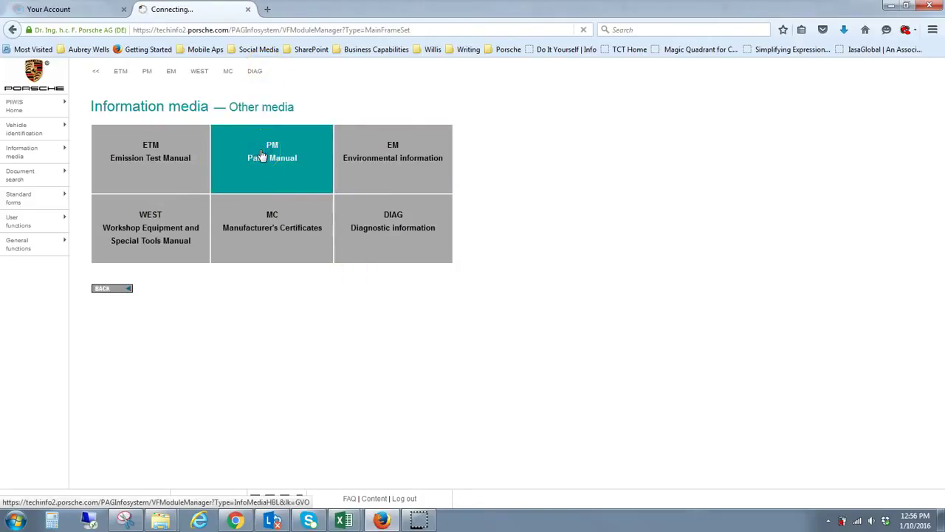
click(267, 161)
click(268, 162)
click(285, 198)
click(411, 236)
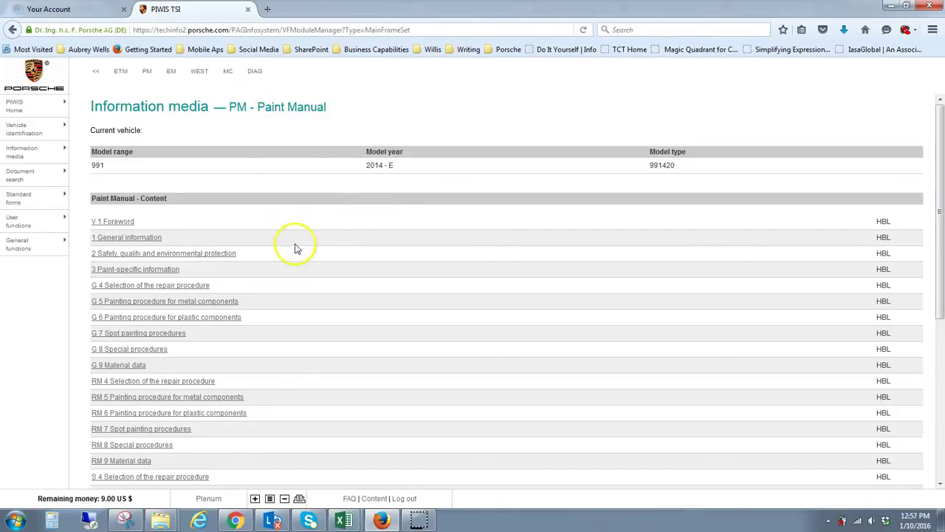
scroll(296, 249, down, 2)
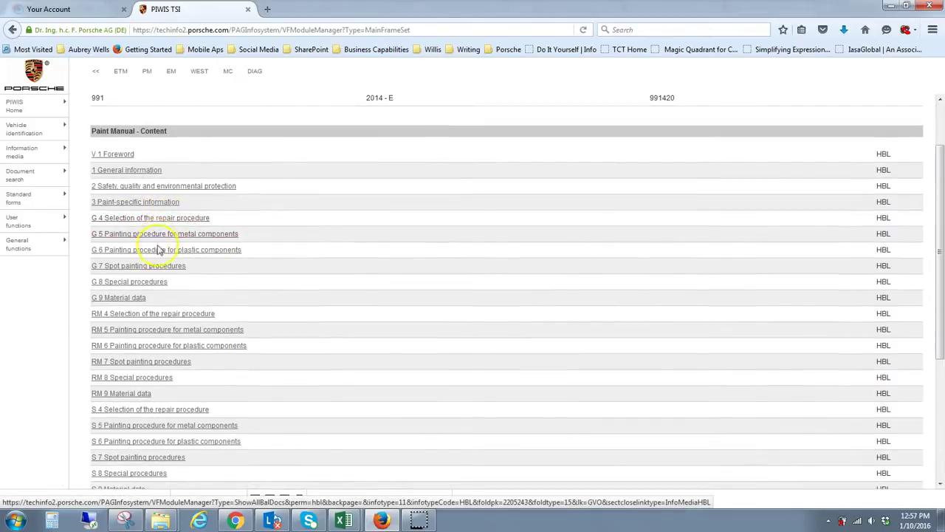
scroll(195, 332, down, 6)
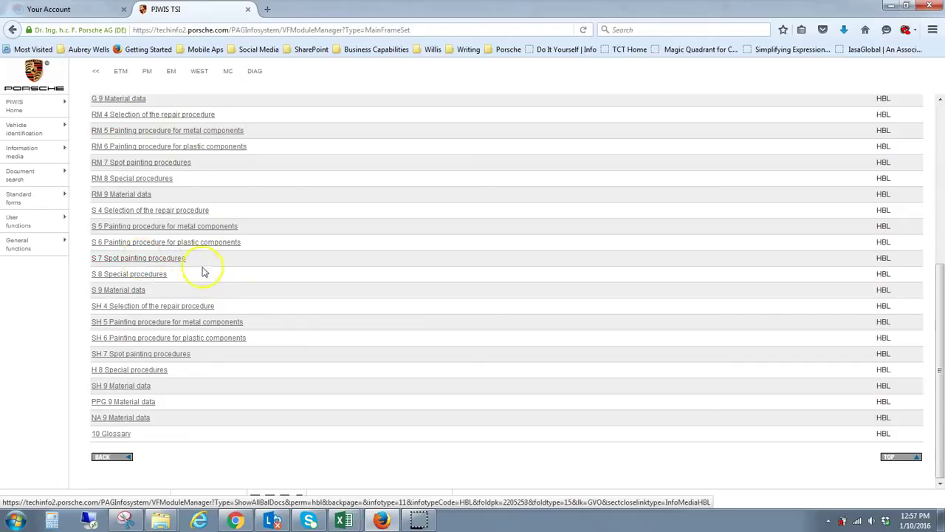
scroll(303, 281, up, 5)
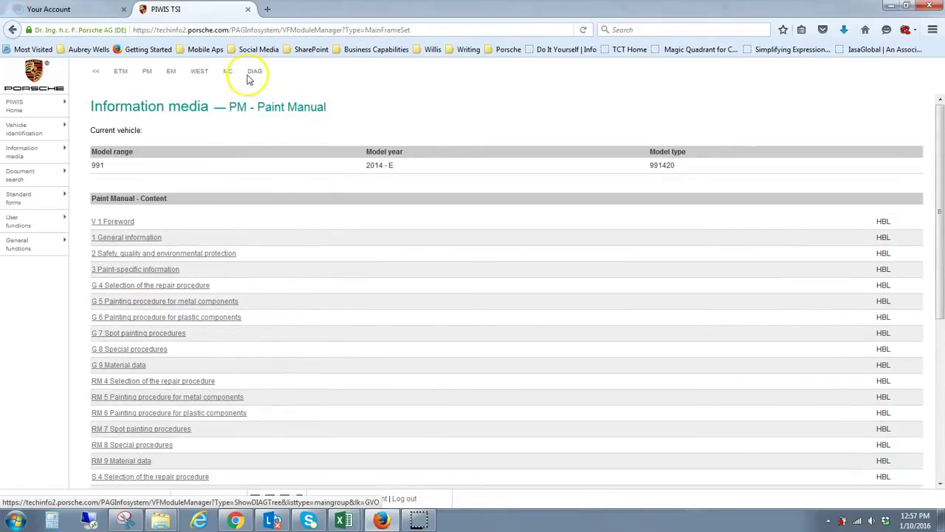
Return to the main information media overview and open TI Technical Information
click(9, 31)
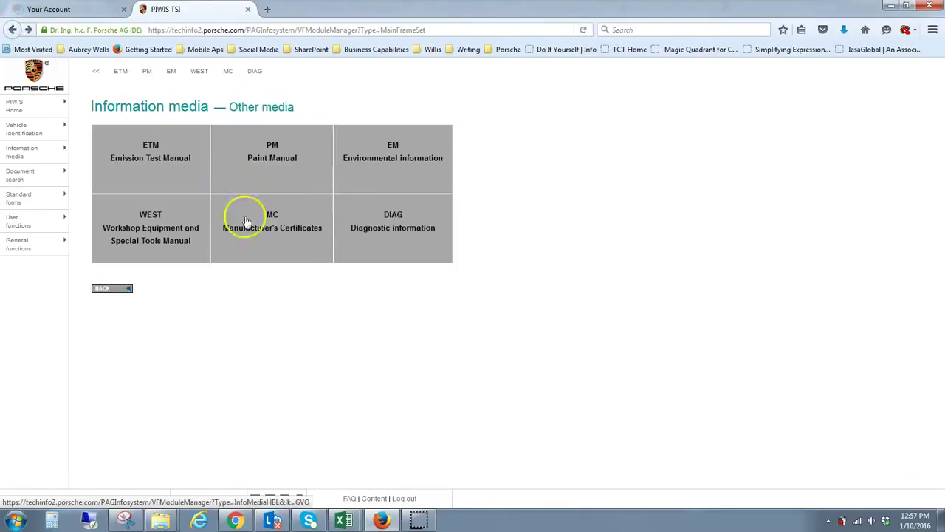
click(157, 241)
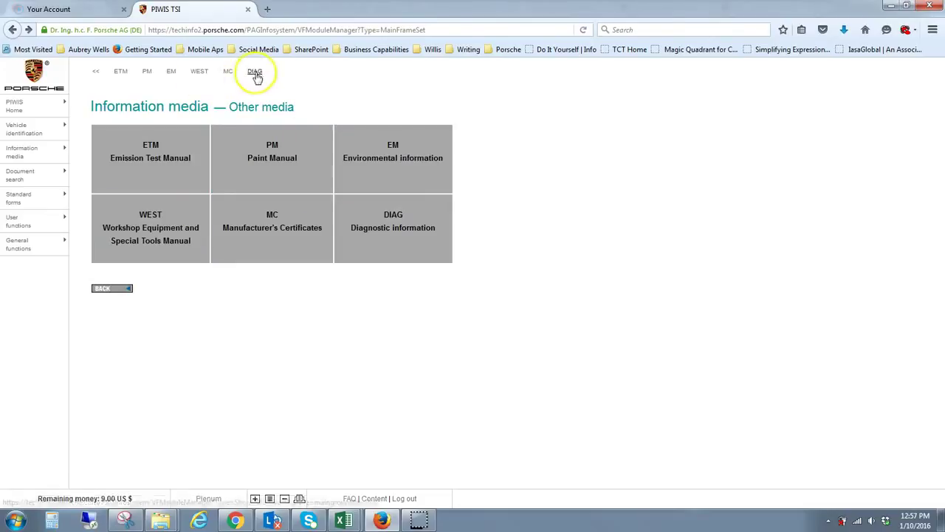
click(95, 74)
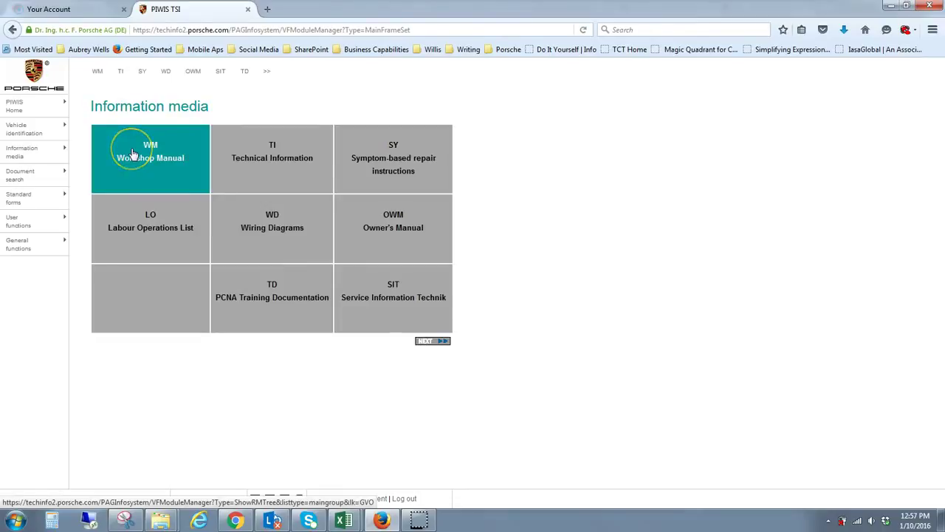
click(272, 164)
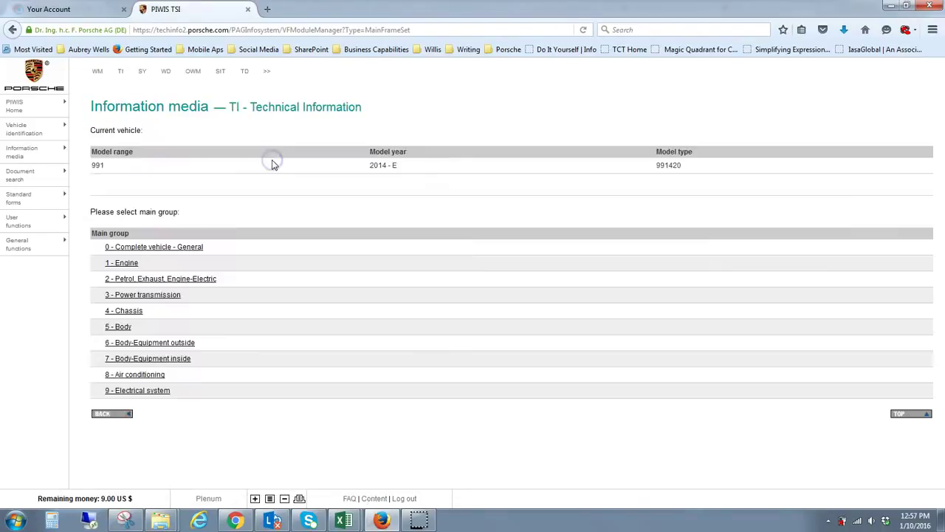
Look through the Technical Information documents in main group 0 - Complete vehicle - General and leave the list
click(148, 248)
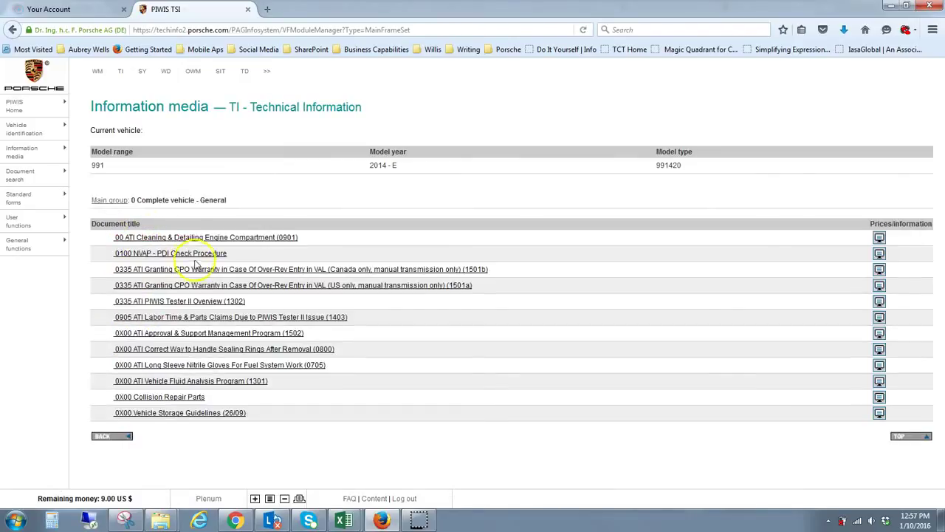
click(149, 435)
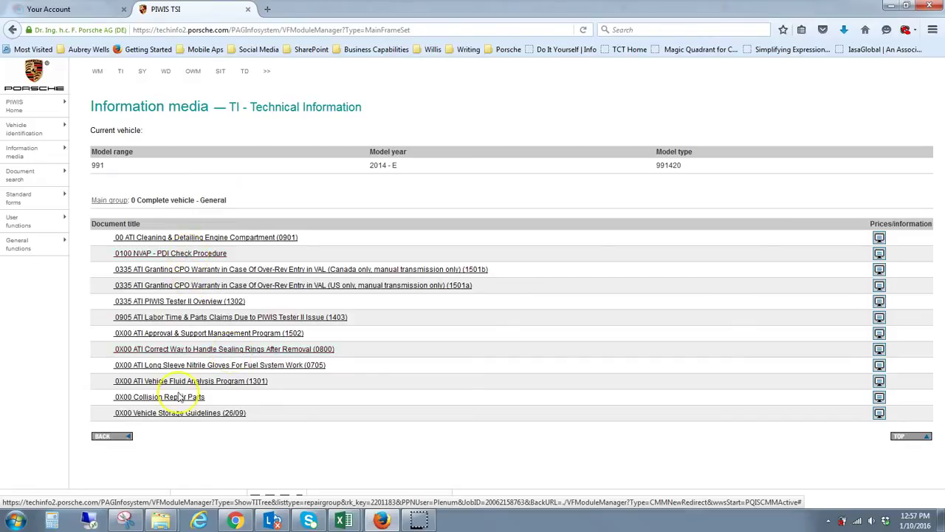
click(172, 434)
click(12, 30)
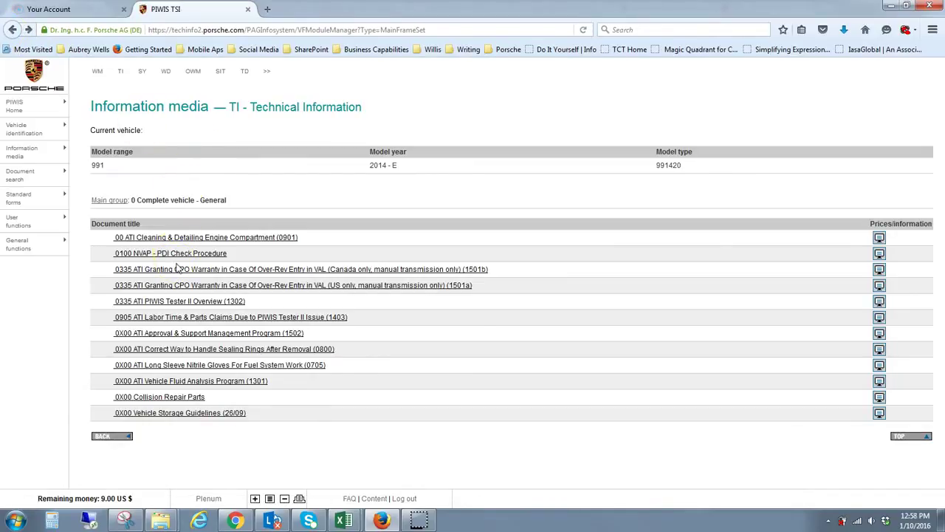
click(12, 30)
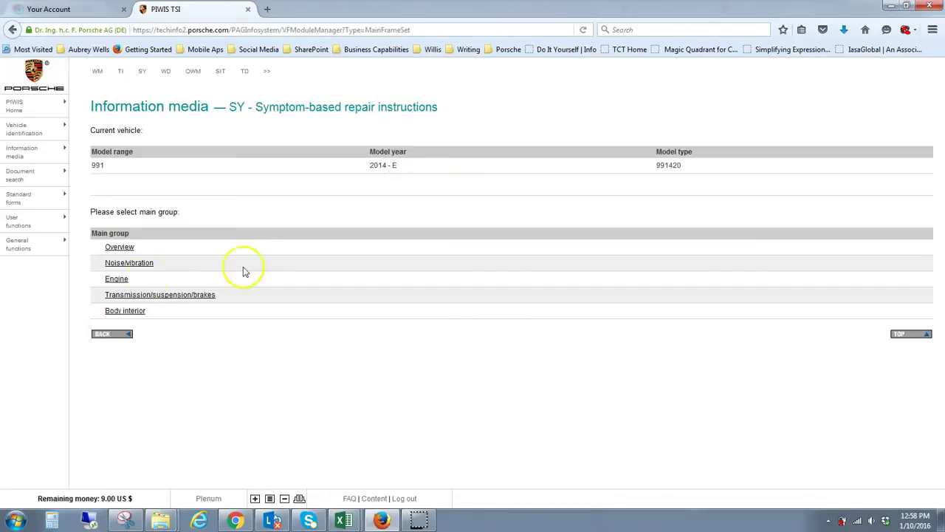
Look through the Noise/vibration documents of the symptom-based repair instructions and return to the information media overview
click(133, 266)
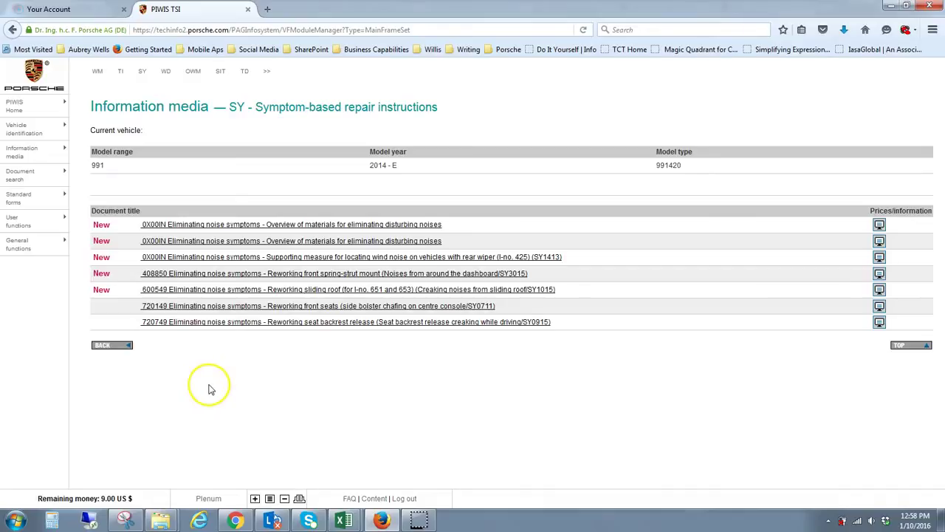
key(alt+Left)
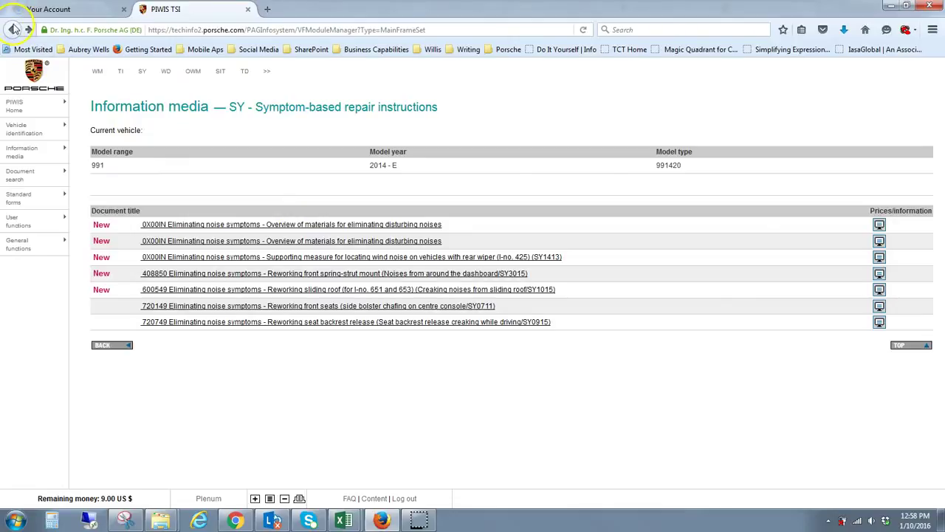
click(14, 30)
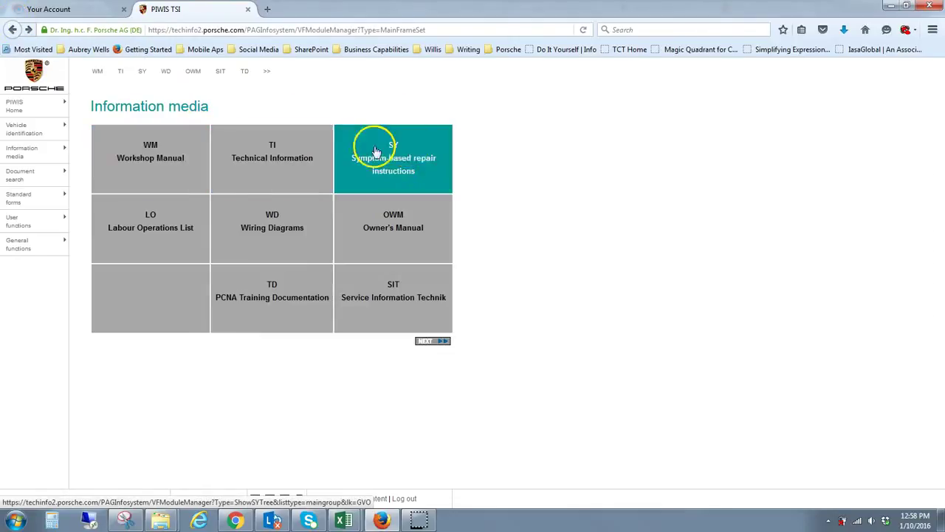
Check Service Information Technik for documents in main group 2 Petrol, Exhaust, Engine-Electric and return to the information media overview
click(393, 303)
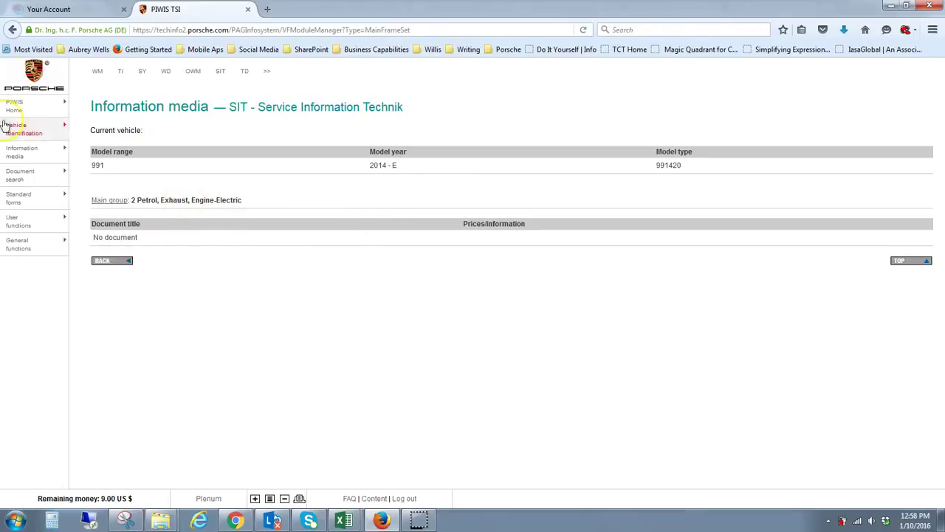
click(12, 30)
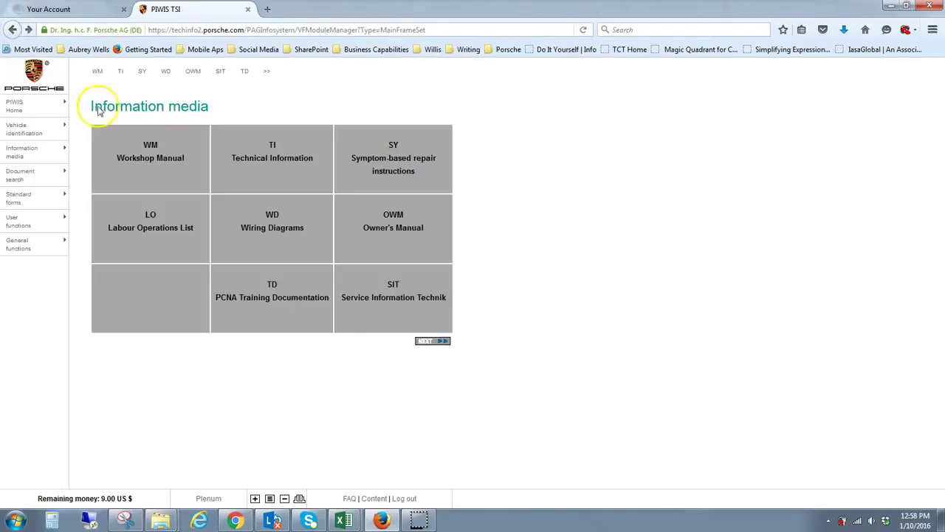
Identify a new vehicle via vehicle data: model range 997 - 911 Carrera (997), model year 2012 - C, model type 997350 - 911 CARR. GTS CABRIO
click(17, 137)
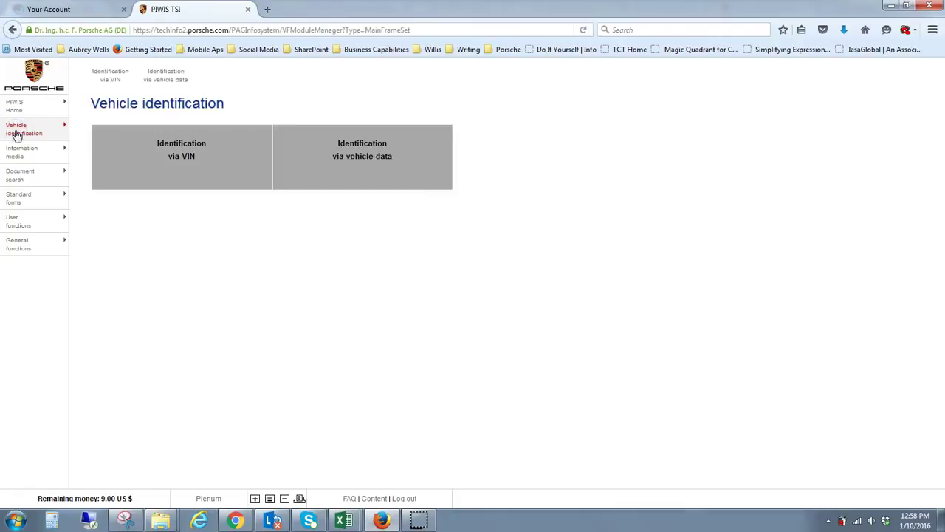
click(348, 151)
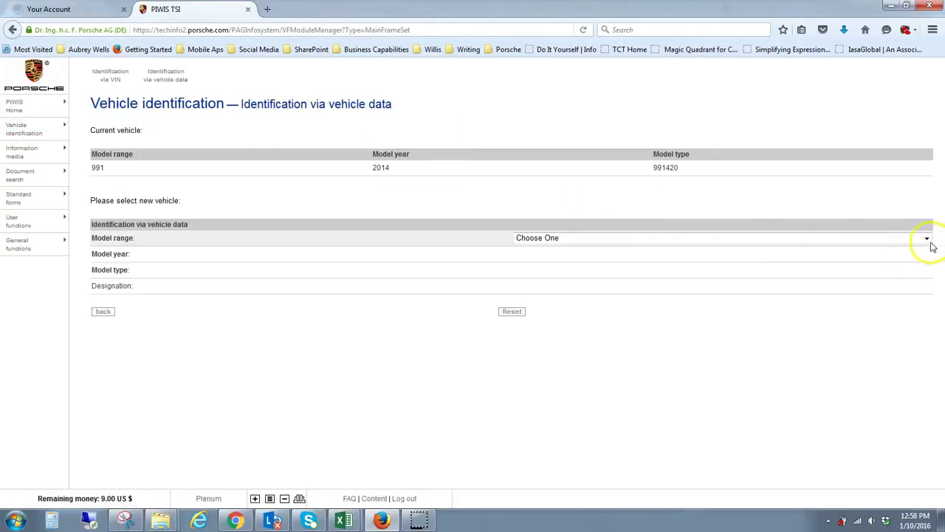
click(926, 238)
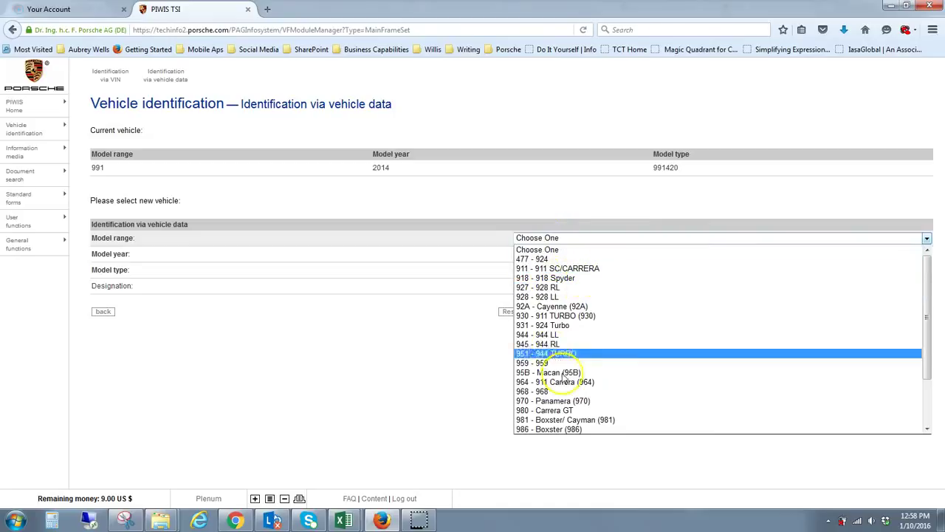
drag(932, 298, 926, 355)
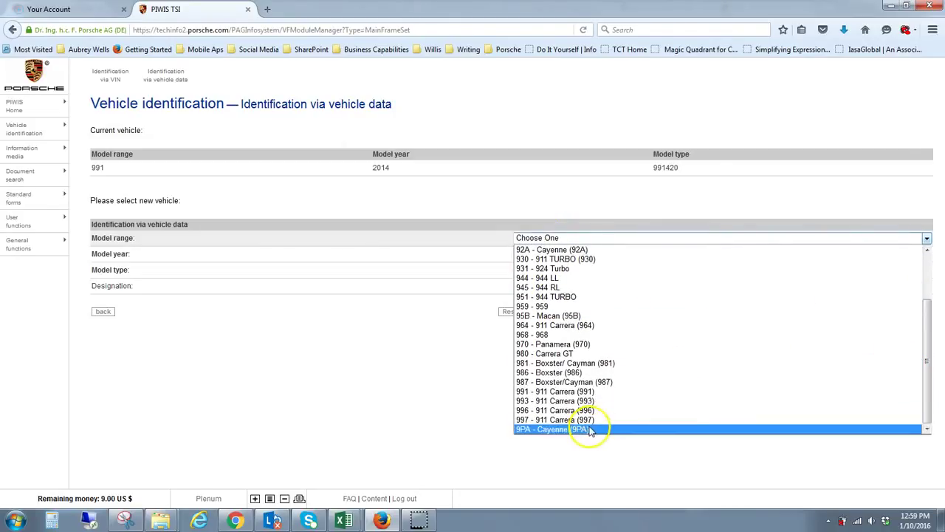
click(556, 421)
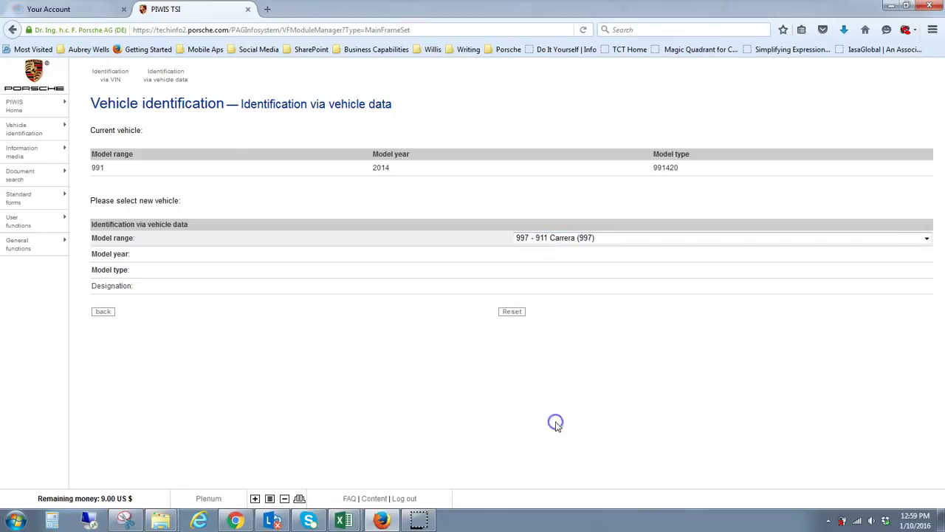
click(926, 255)
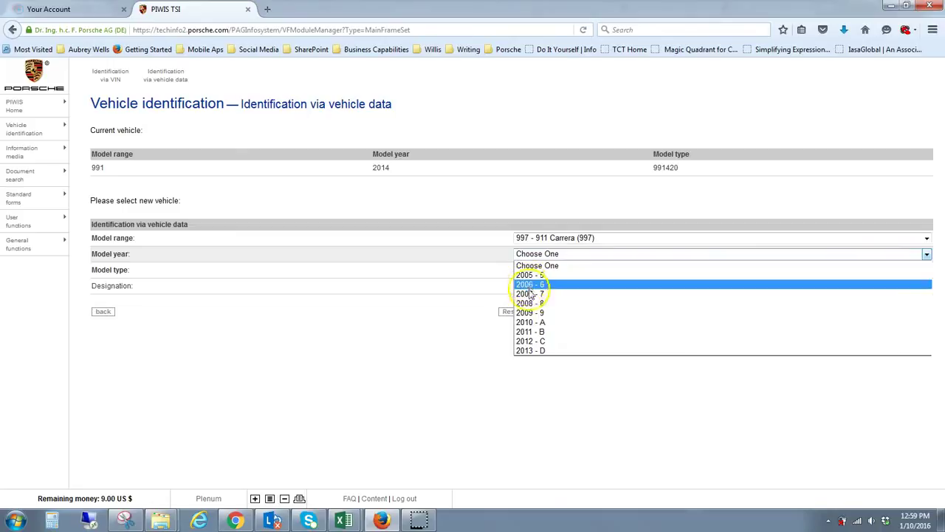
click(529, 341)
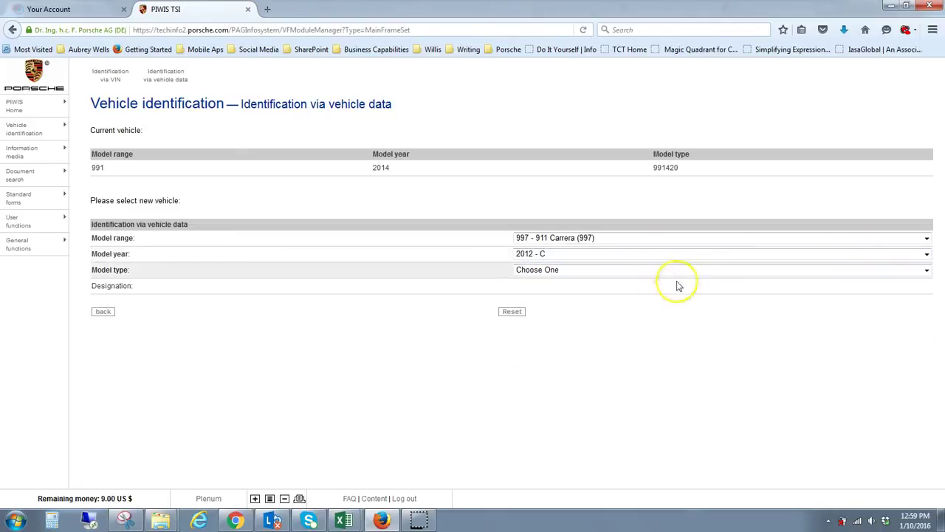
click(926, 270)
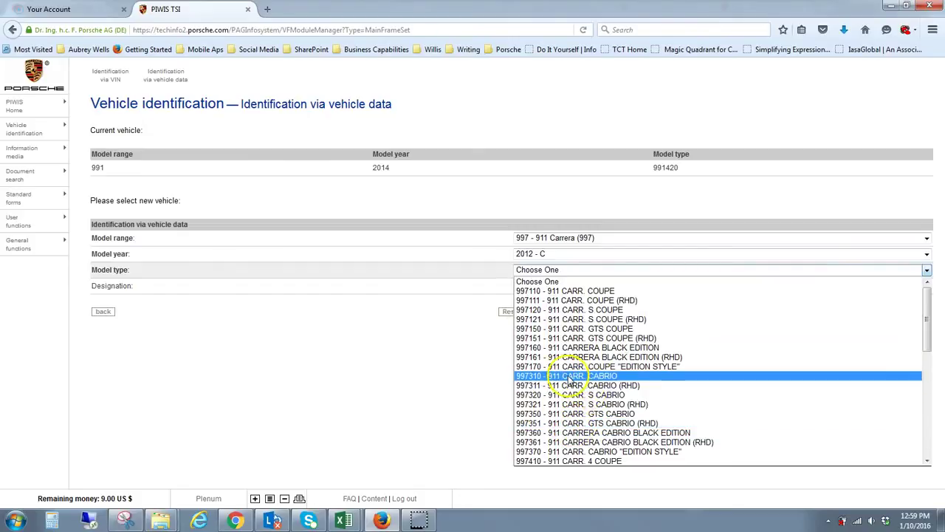
click(606, 415)
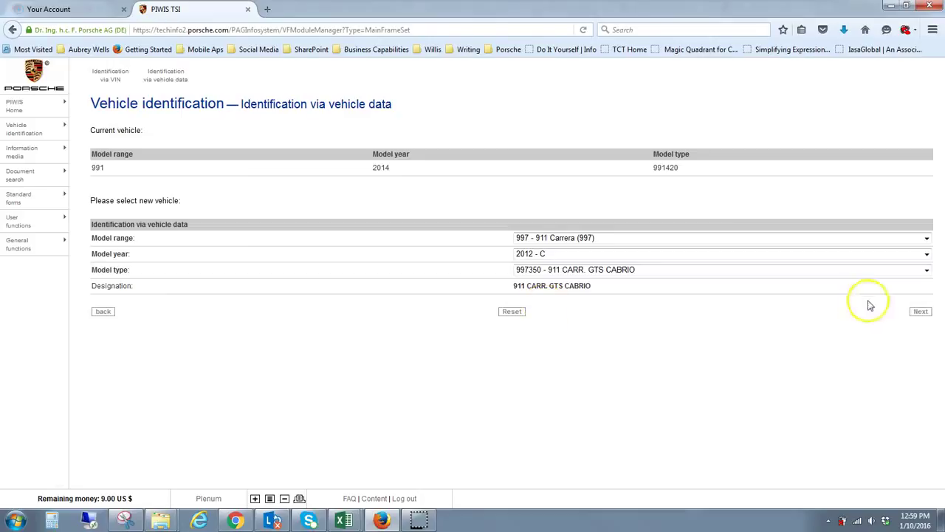
click(922, 311)
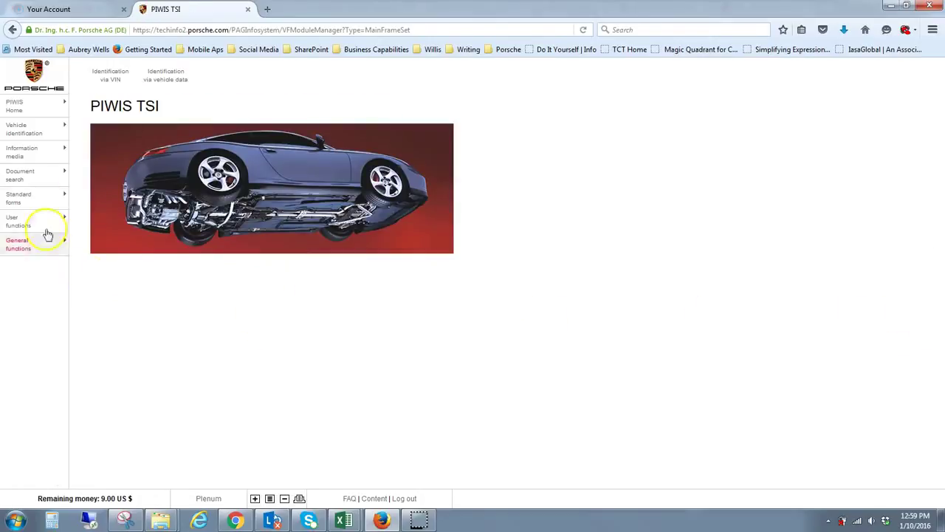
Open the graphical document search for the current vehicle with WM Workshop Manual as the info type
click(20, 177)
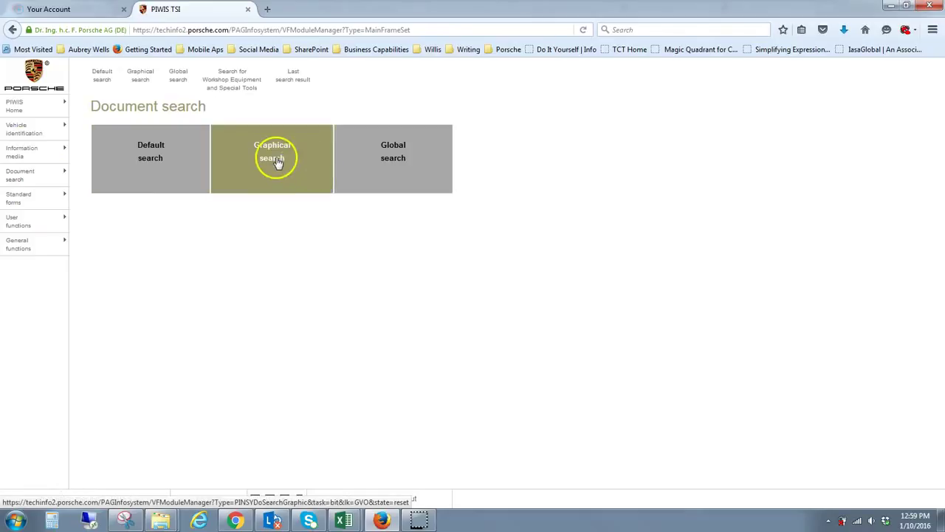
click(268, 156)
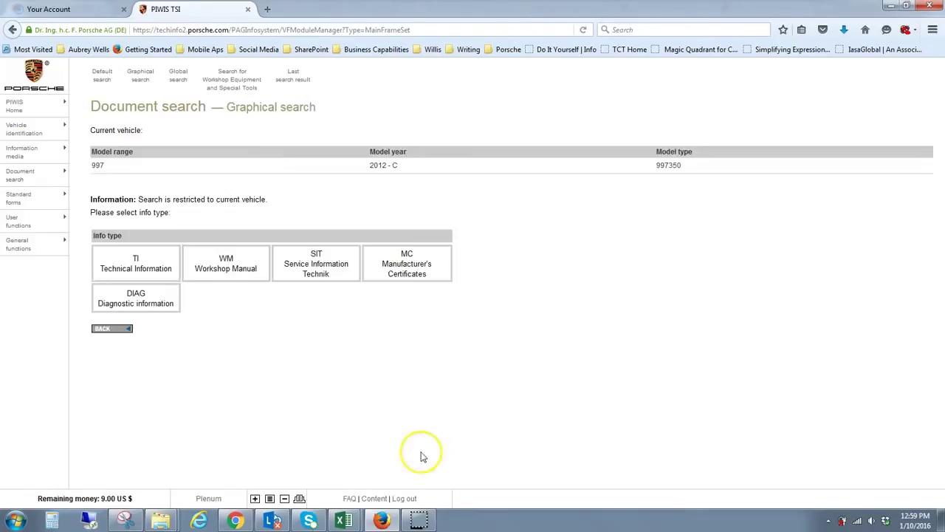
click(226, 261)
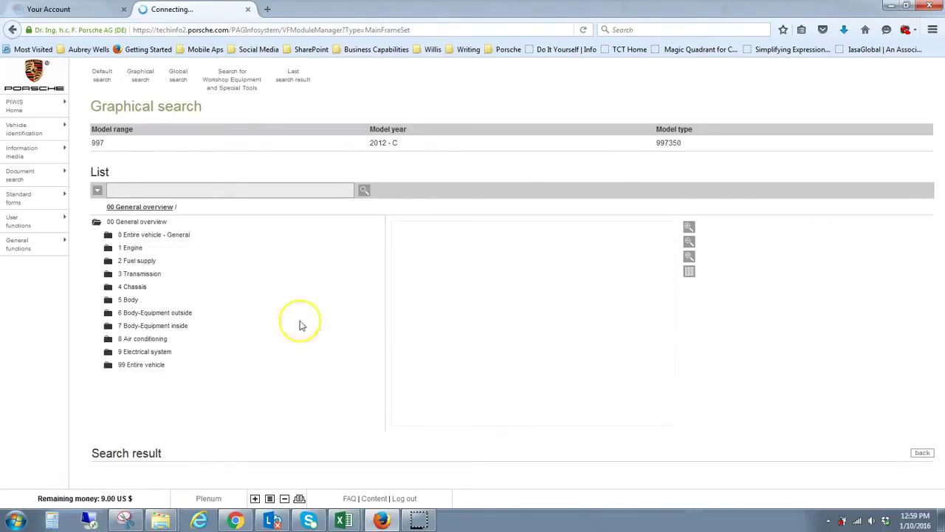
click(146, 237)
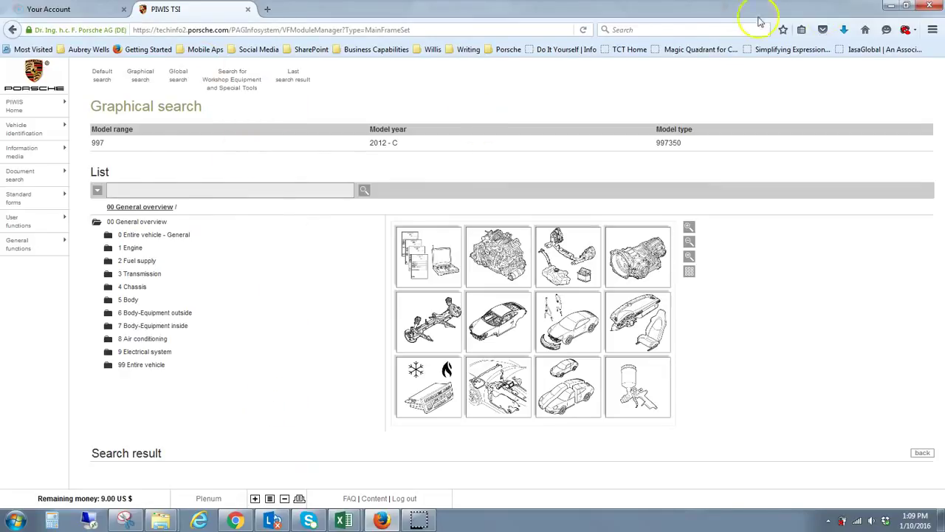
click(309, 441)
click(145, 440)
click(142, 248)
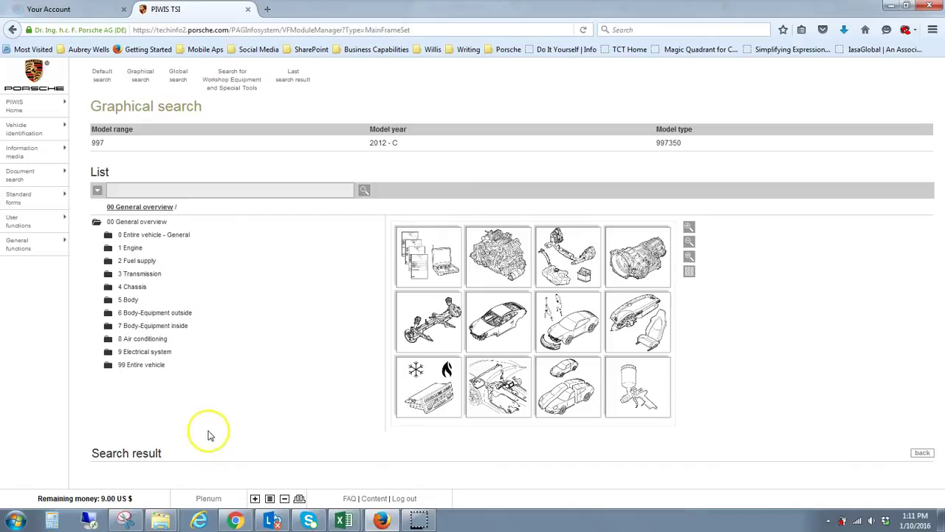